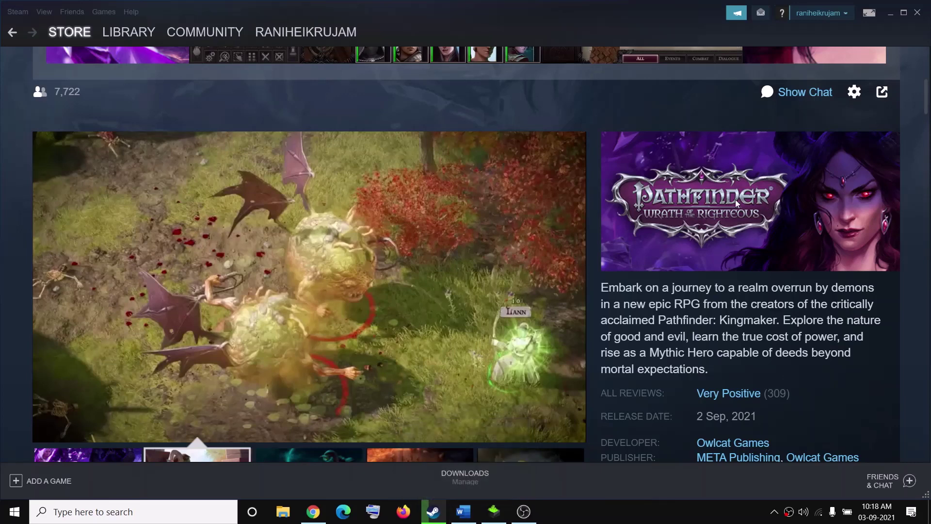
Bring the Fix Pathfinder notes forward and select 'owlcat' in Step 1
{"action": "left_click", "coordinate": [463, 512]}
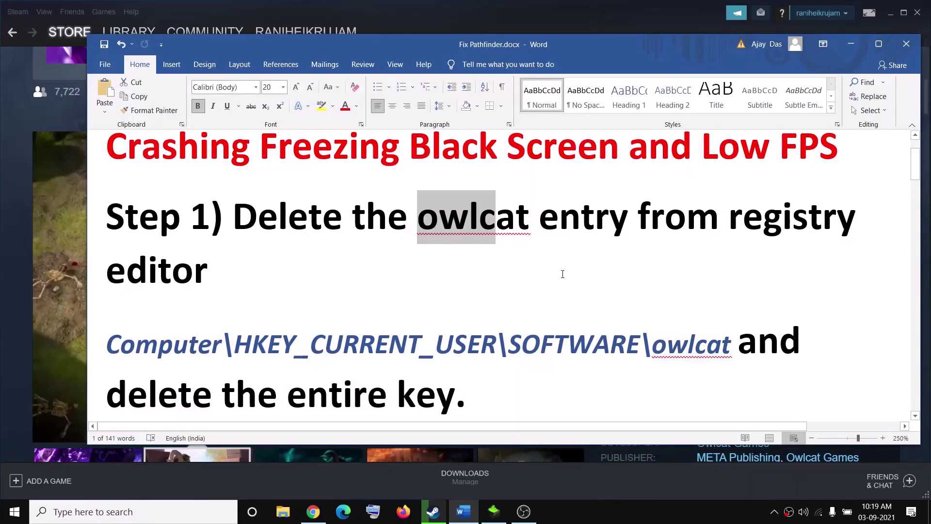
{"action": "left_click", "coordinate": [441, 221]}
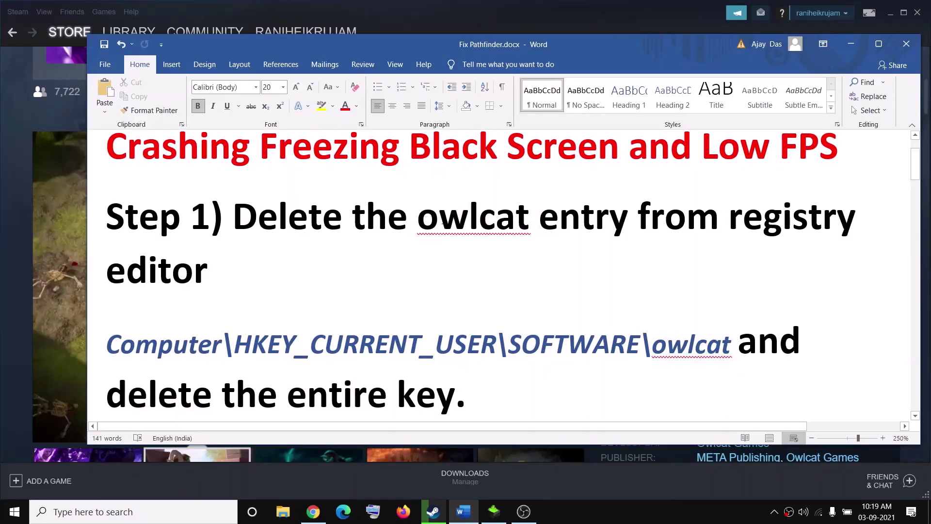
{"action": "left_click_drag", "start_coordinate": [426, 220], "coordinate": [515, 221]}
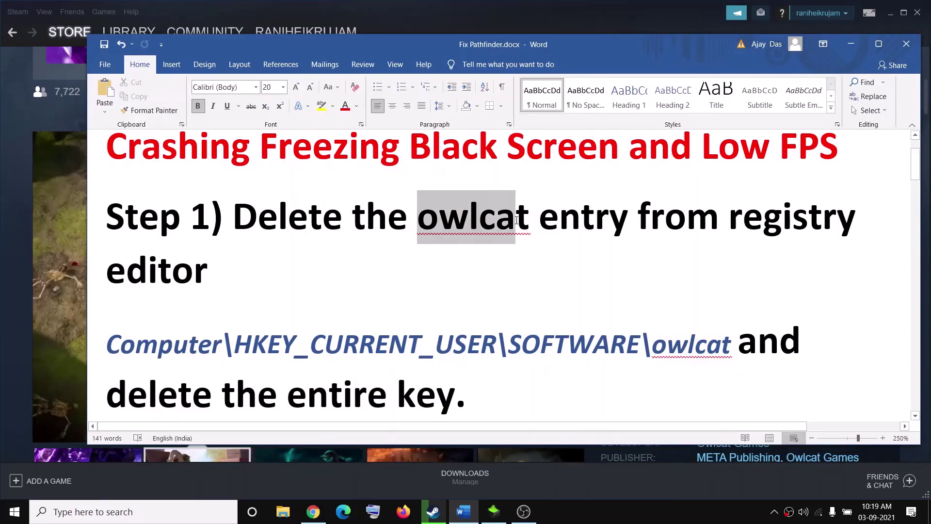
{"action": "left_click", "coordinate": [163, 521]}
Search 'registry' and launch Registry Editor, approving the administrator prompt
{"action": "type", "text": "reg"}
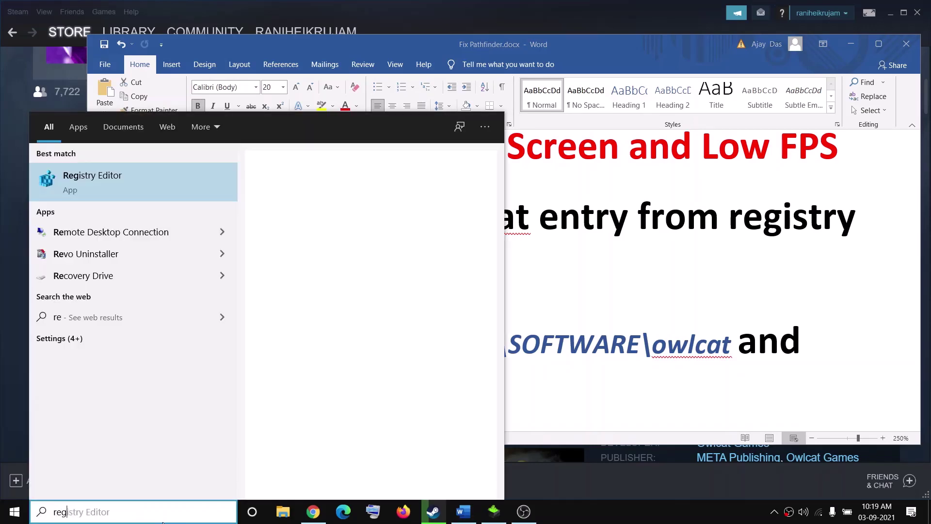
{"action": "type", "text": "istr"}
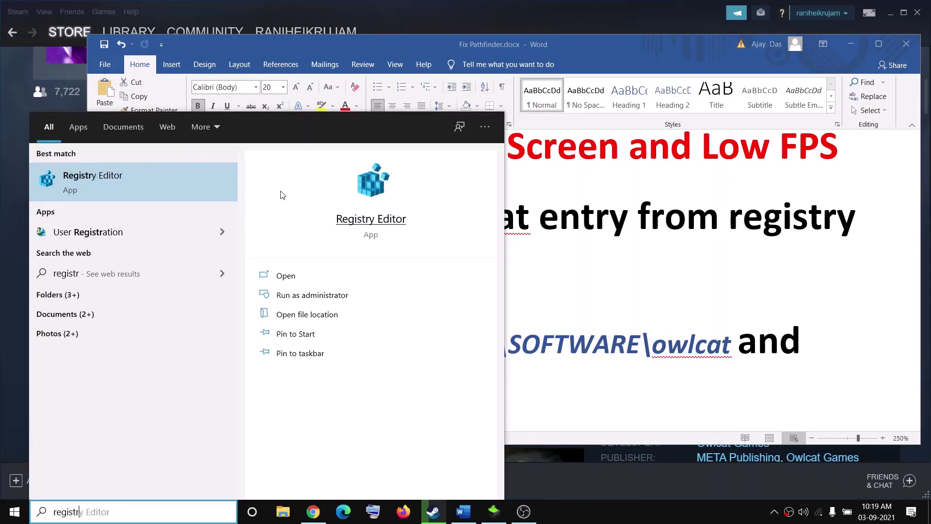
{"action": "left_click", "coordinate": [101, 186]}
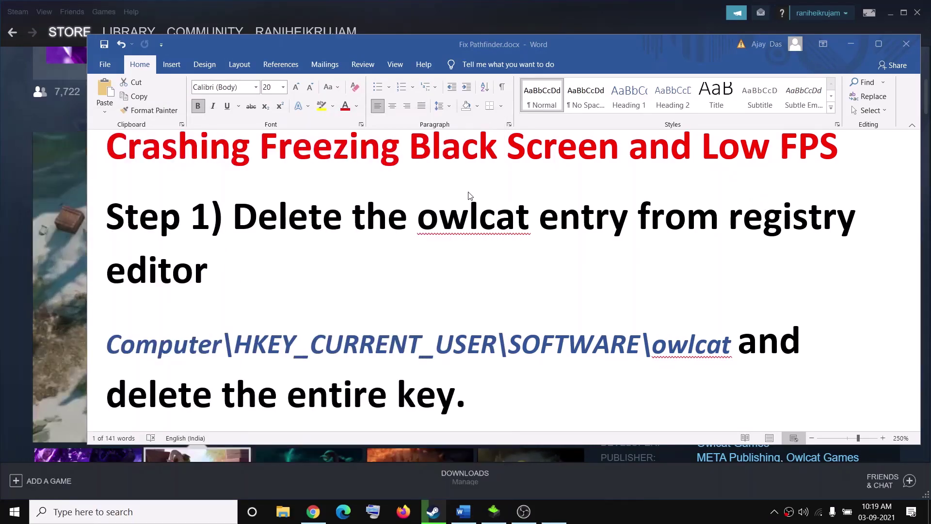
{"action": "left_click", "coordinate": [403, 332]}
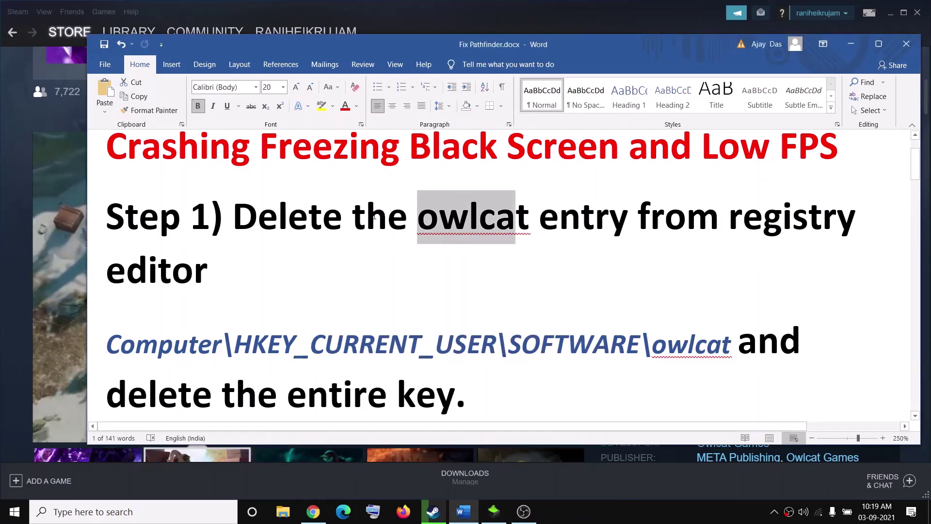
{"action": "left_click", "coordinate": [151, 127]}
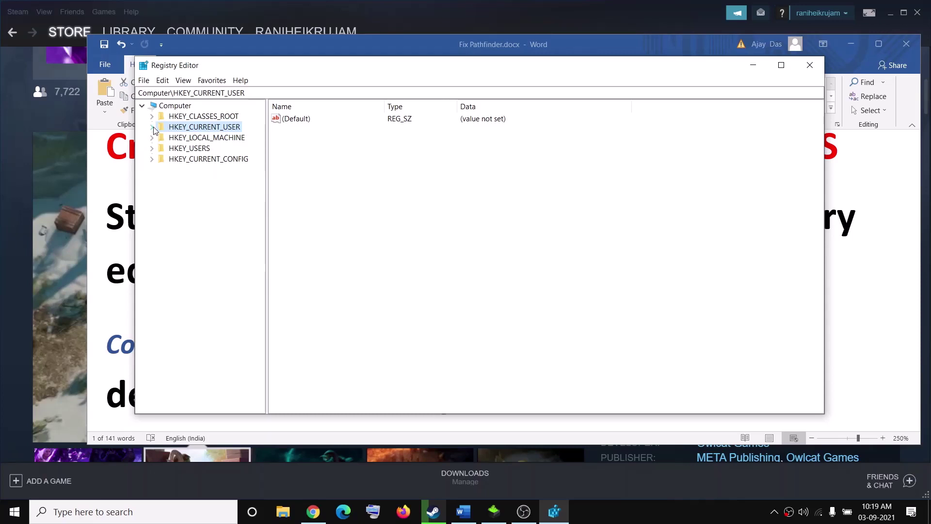
Expand HKEY_CURRENT_USER\SOFTWARE and locate the Owlcat key
{"action": "left_click", "coordinate": [152, 128]}
{"action": "left_click", "coordinate": [196, 235]}
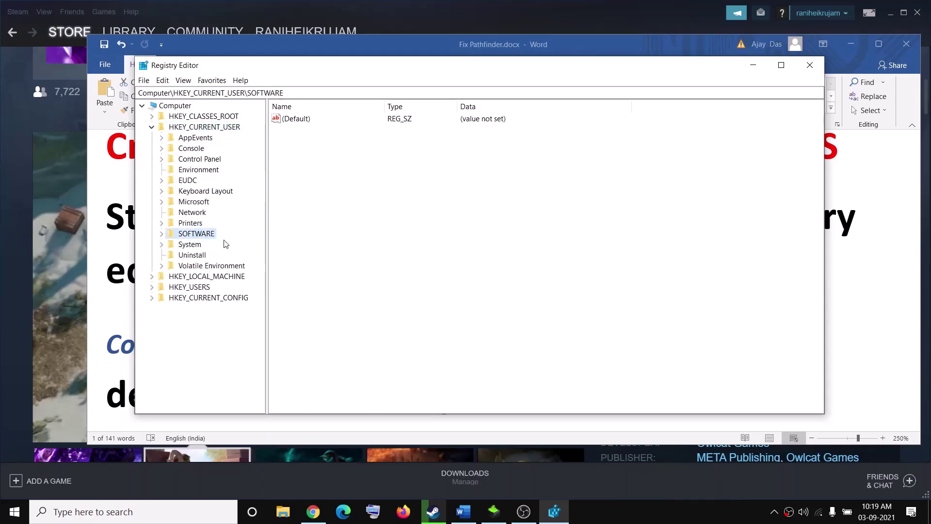
{"action": "left_click", "coordinate": [161, 234]}
{"action": "scroll", "coordinate": [232, 301], "scroll_direction": "down", "scroll_amount": 8}
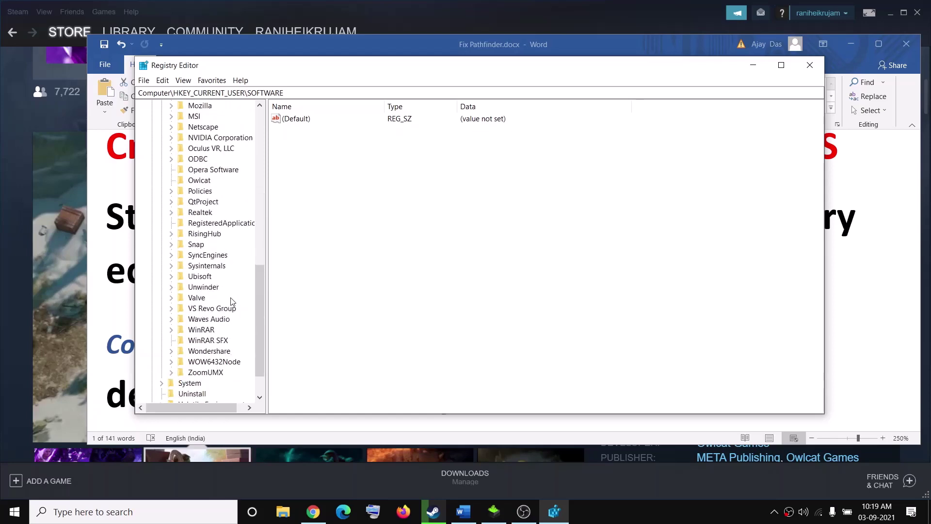
{"action": "scroll", "coordinate": [230, 323], "scroll_direction": "up", "scroll_amount": 5}
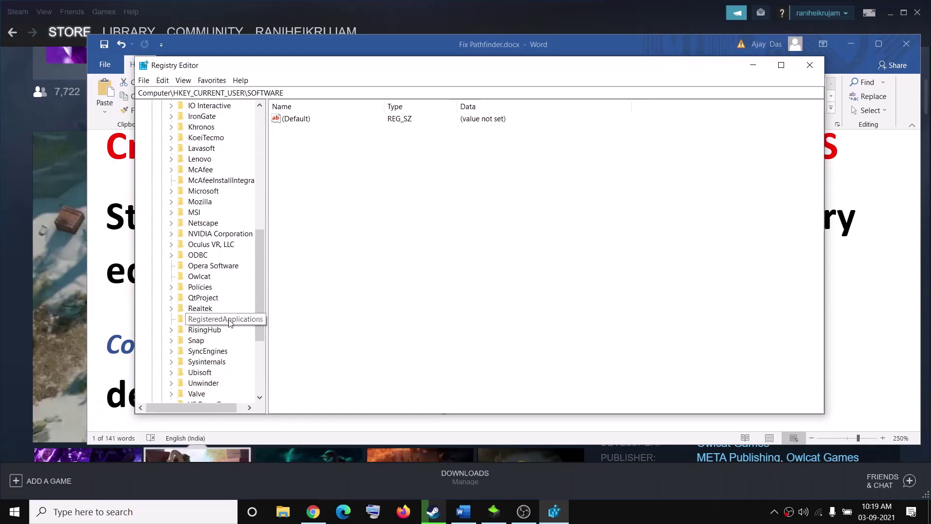
{"action": "scroll", "coordinate": [230, 323], "scroll_direction": "down", "scroll_amount": 3}
{"action": "scroll", "coordinate": [230, 324], "scroll_direction": "down", "scroll_amount": 1}
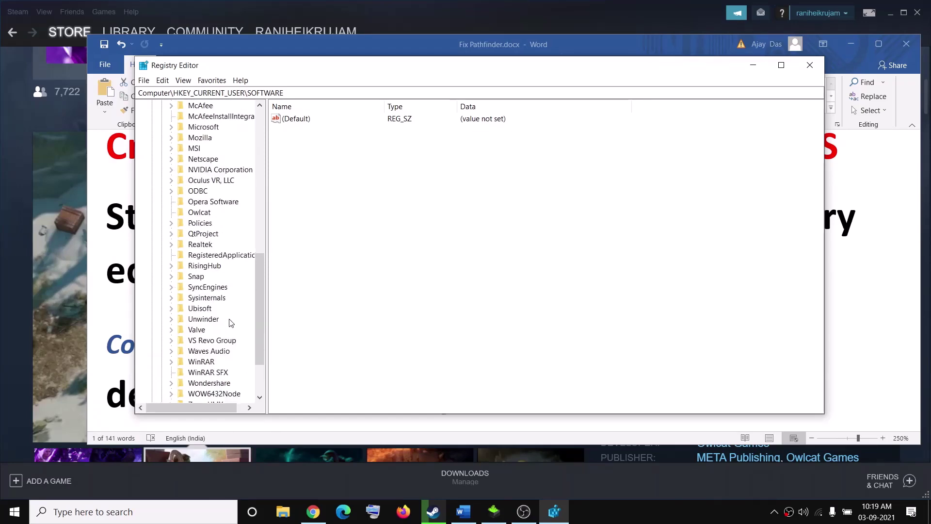
Delete the Owlcat registry key and close Registry Editor
{"action": "left_click", "coordinate": [203, 213]}
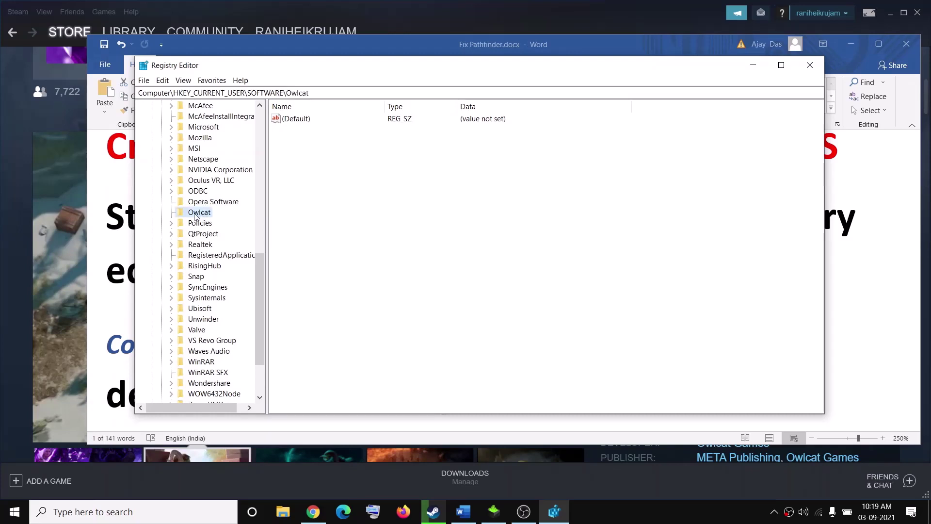
{"action": "right_click", "coordinate": [194, 216]}
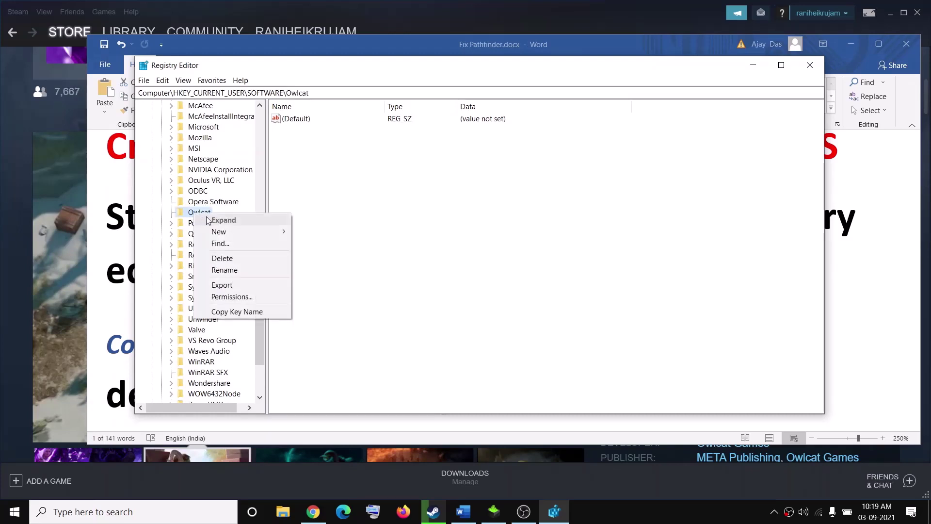
{"action": "left_click", "coordinate": [223, 260]}
{"action": "left_click", "coordinate": [533, 256]}
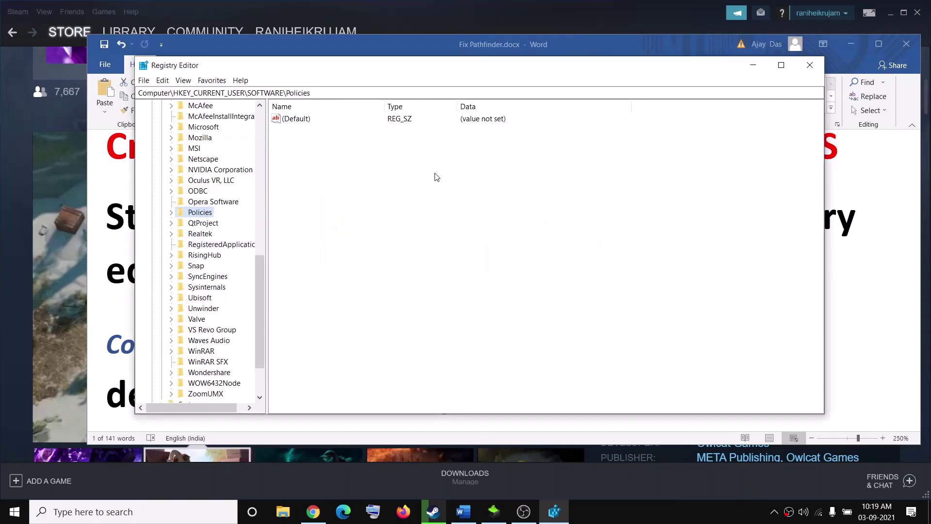
{"action": "left_click", "coordinate": [810, 66]}
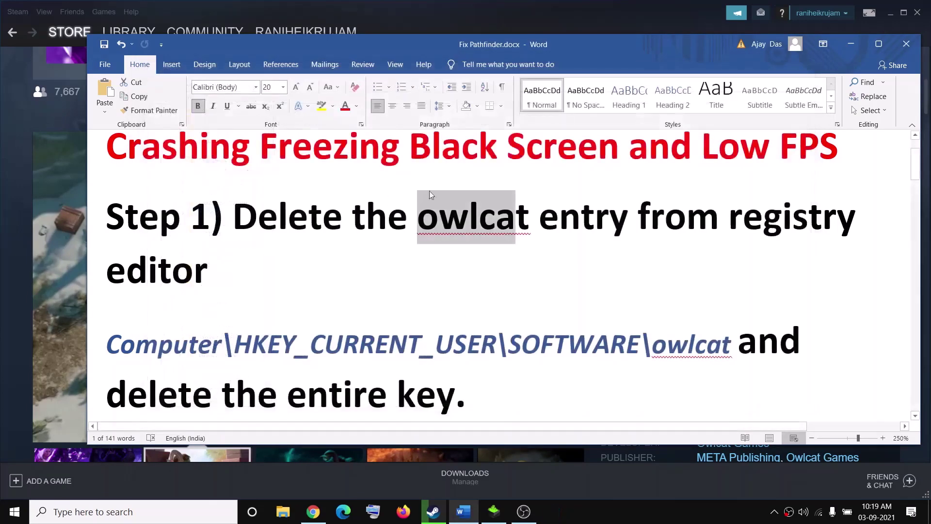
Open the Start menu power options and dismiss them without restarting
{"action": "left_click", "coordinate": [14, 511]}
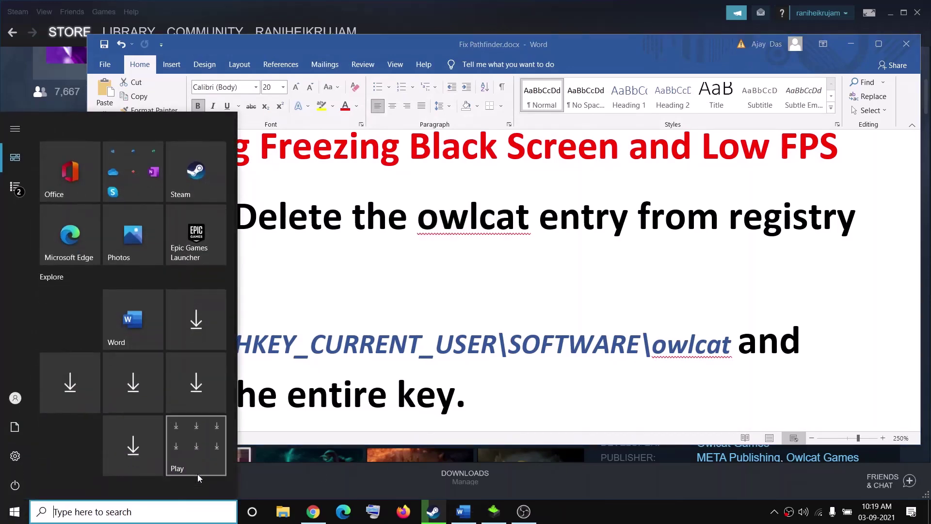
{"action": "left_click", "coordinate": [15, 485]}
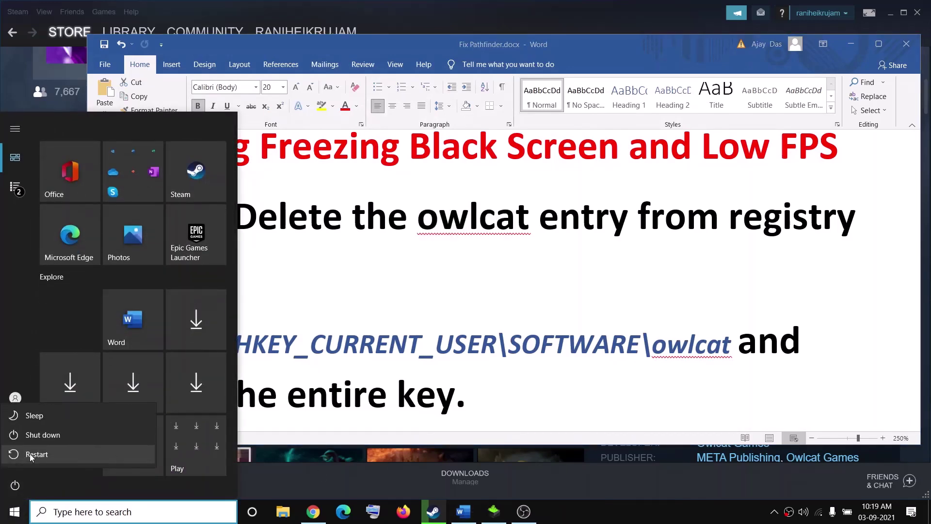
{"action": "left_click", "coordinate": [422, 254]}
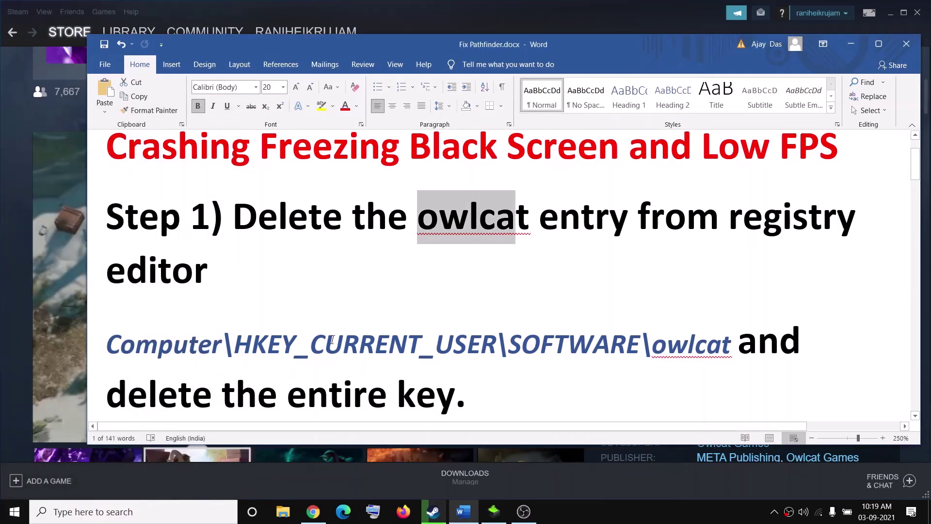
Scroll to Step 2 and follow the nvidia.in driver link into Chrome
{"action": "scroll", "coordinate": [332, 339], "scroll_direction": "down", "scroll_amount": 5}
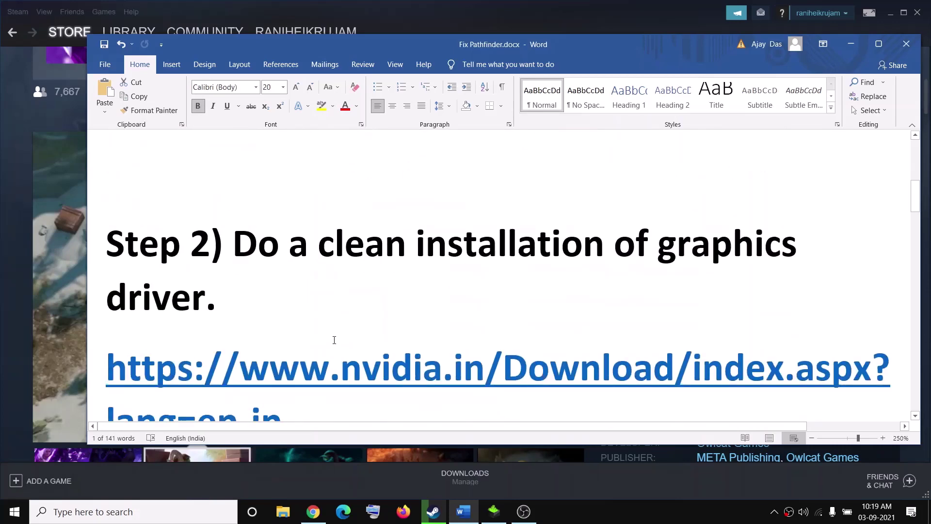
{"action": "scroll", "coordinate": [332, 339], "scroll_direction": "down", "scroll_amount": 2}
{"action": "scroll", "coordinate": [380, 244], "scroll_direction": "down", "scroll_amount": 1}
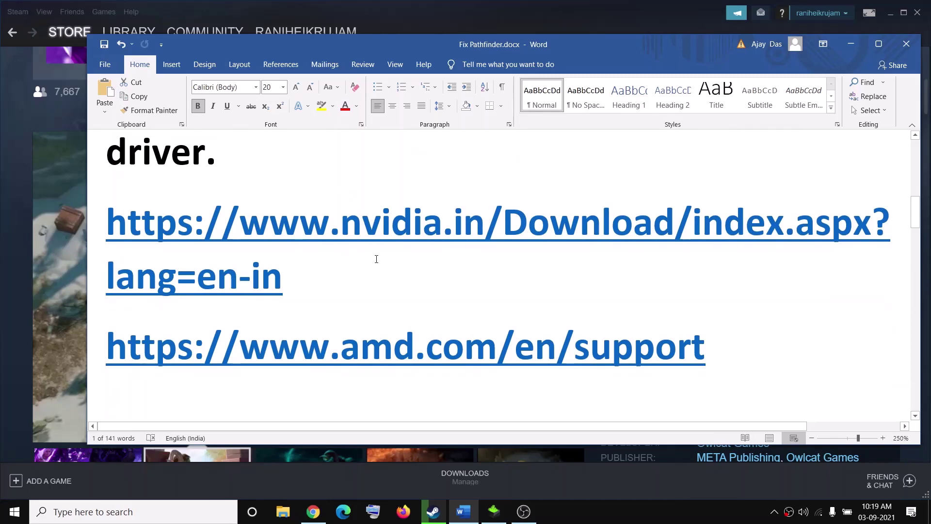
{"action": "left_click", "coordinate": [437, 225], "text": "ctrl"}
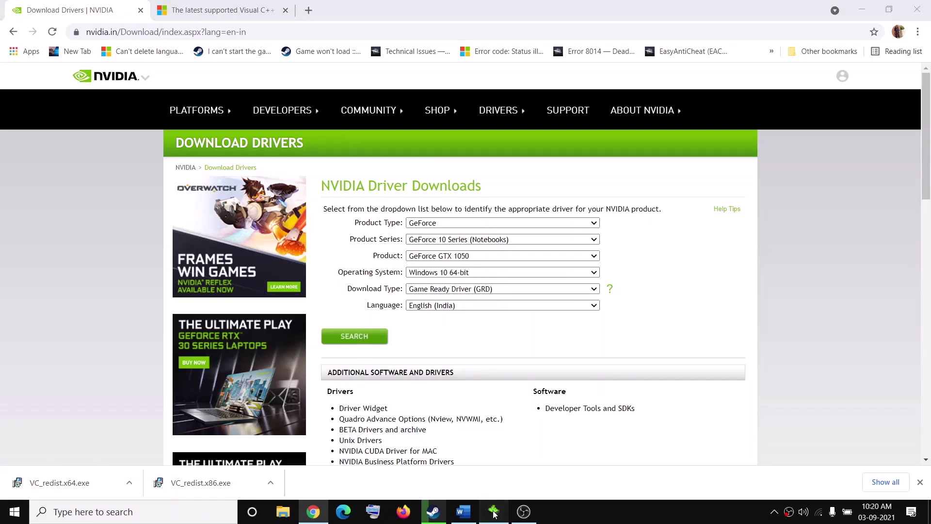
Accept the NVIDIA licence and choose the Custom (Advanced) installation
{"action": "left_click", "coordinate": [510, 367]}
{"action": "left_click", "coordinate": [403, 260]}
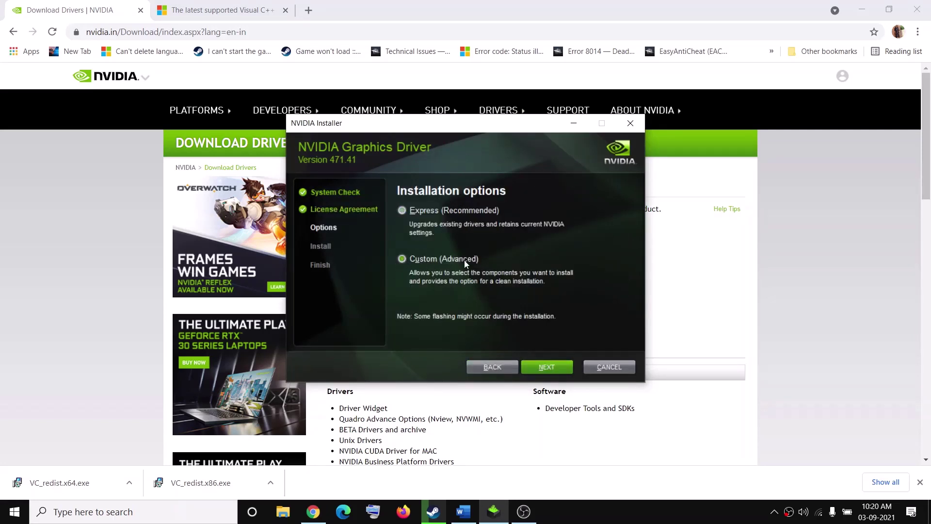
{"action": "left_click", "coordinate": [558, 369]}
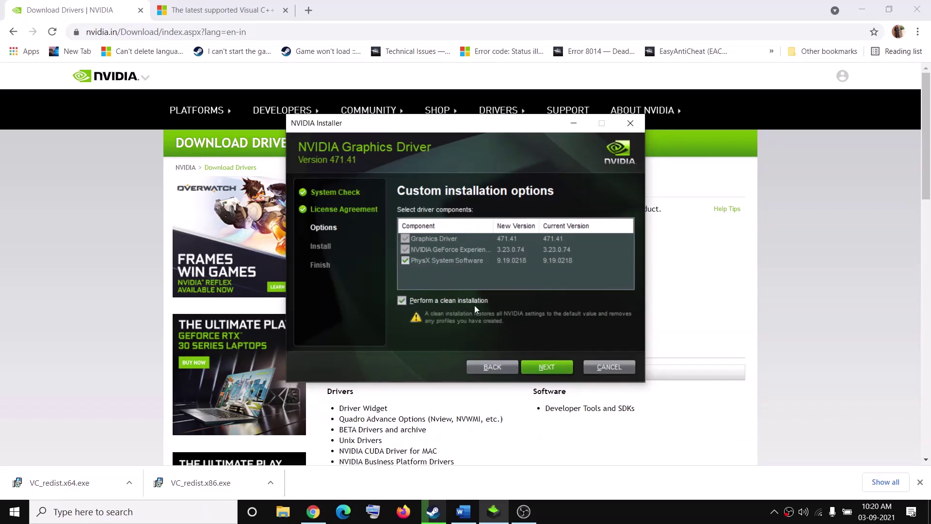
Minimize the installer and bring the Word notes forward at Step 3
{"action": "left_click", "coordinate": [493, 511]}
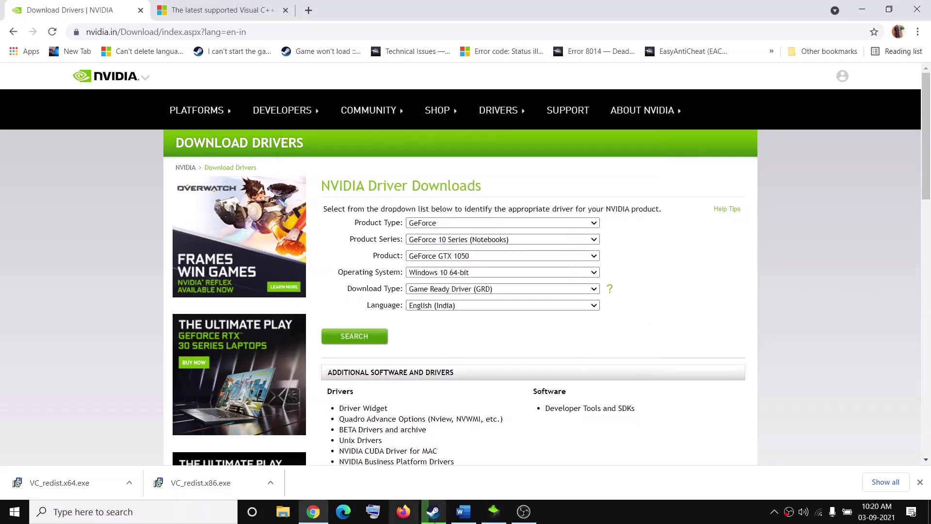
{"action": "left_click", "coordinate": [463, 511]}
{"action": "scroll", "coordinate": [377, 314], "scroll_direction": "down", "scroll_amount": 4}
{"action": "scroll", "coordinate": [363, 302], "scroll_direction": "down", "scroll_amount": 1}
{"action": "left_click_drag", "start_coordinate": [233, 269], "coordinate": [747, 280]}
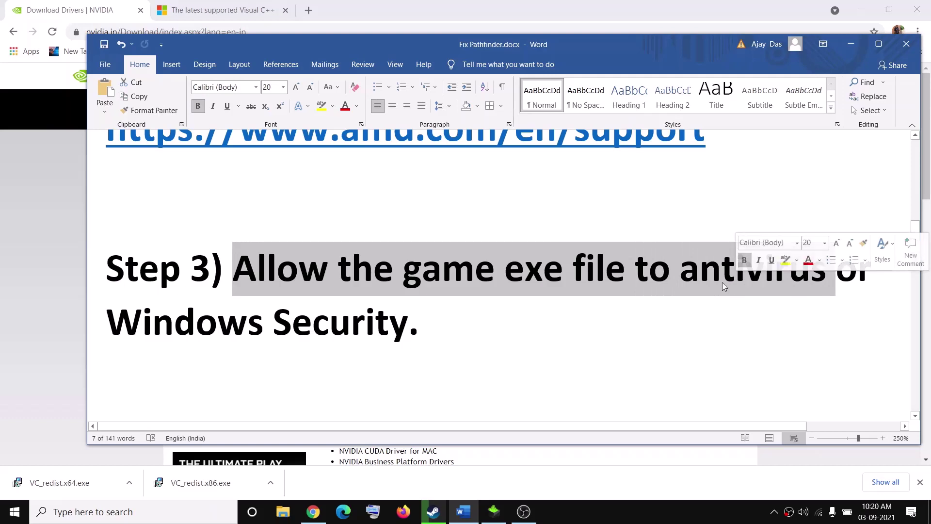
Highlight the Step 3 antivirus and Windows Security text, then launch Windows Settings
{"action": "left_click", "coordinate": [769, 299]}
{"action": "left_click_drag", "start_coordinate": [681, 269], "coordinate": [826, 273]}
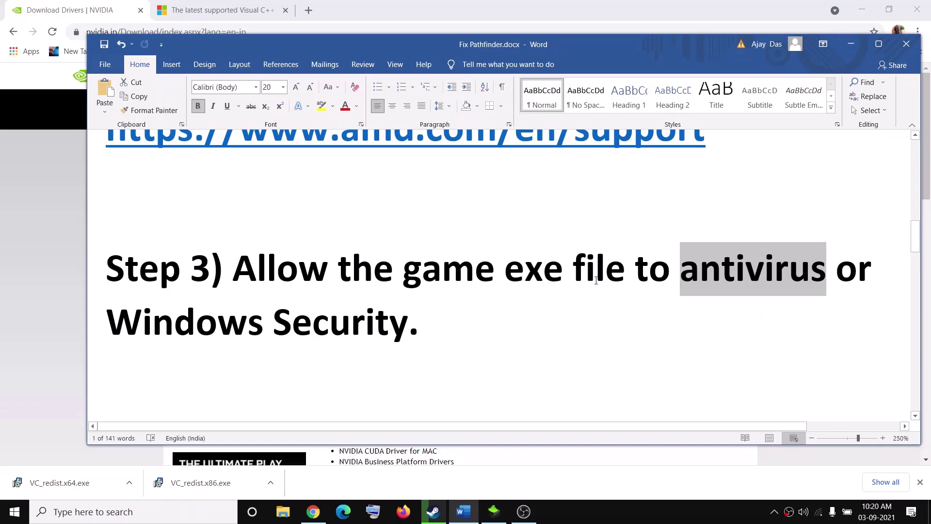
{"action": "left_click_drag", "start_coordinate": [280, 276], "coordinate": [753, 289]}
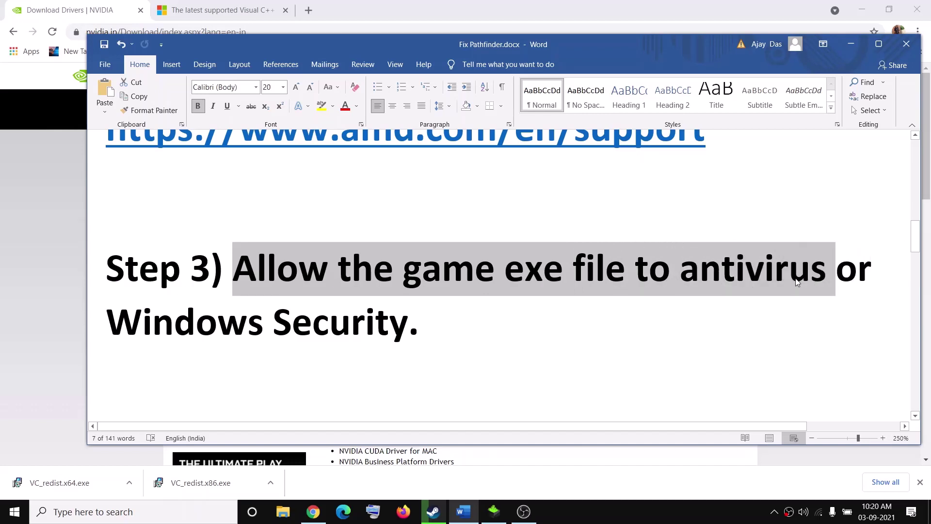
{"action": "left_click_drag", "start_coordinate": [111, 331], "coordinate": [471, 334]}
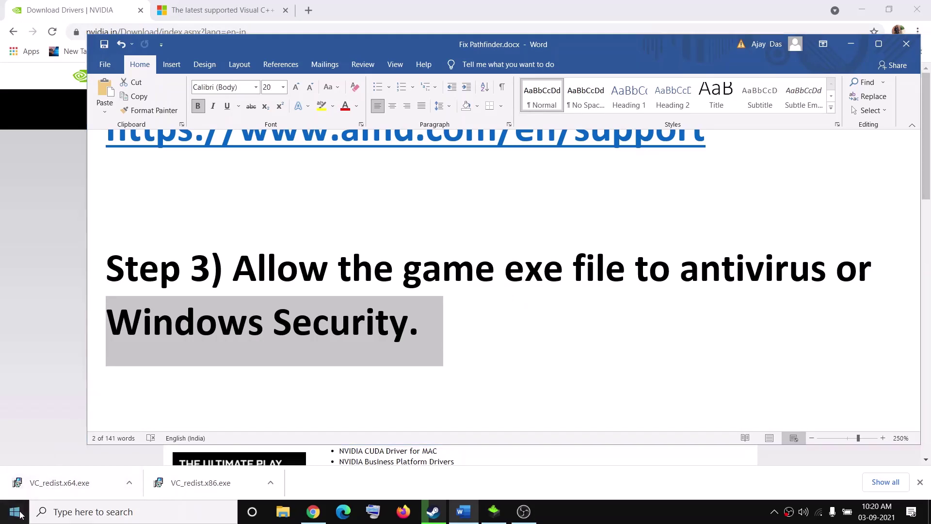
{"action": "left_click", "coordinate": [14, 512]}
{"action": "left_click", "coordinate": [61, 468]}
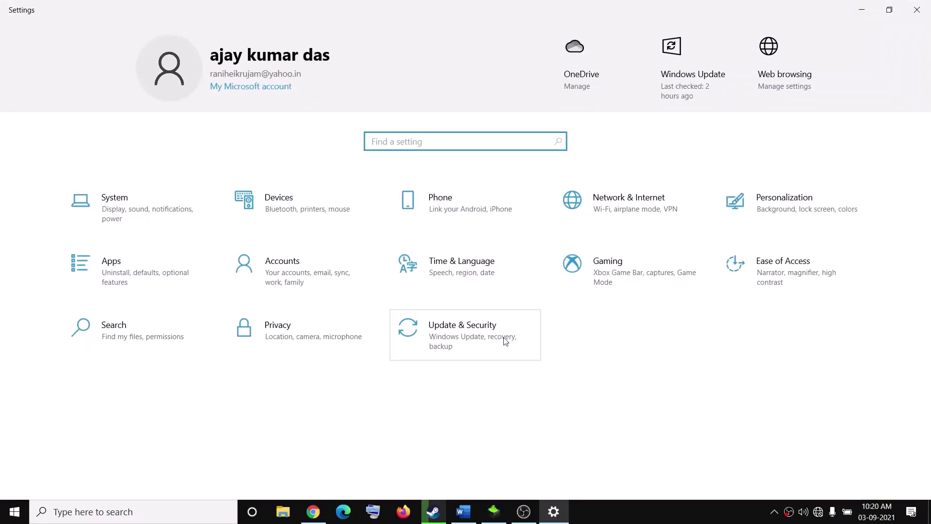
Go through Update & Security to Virus & threat protection settings and open Exclusions
{"action": "left_click", "coordinate": [451, 345]}
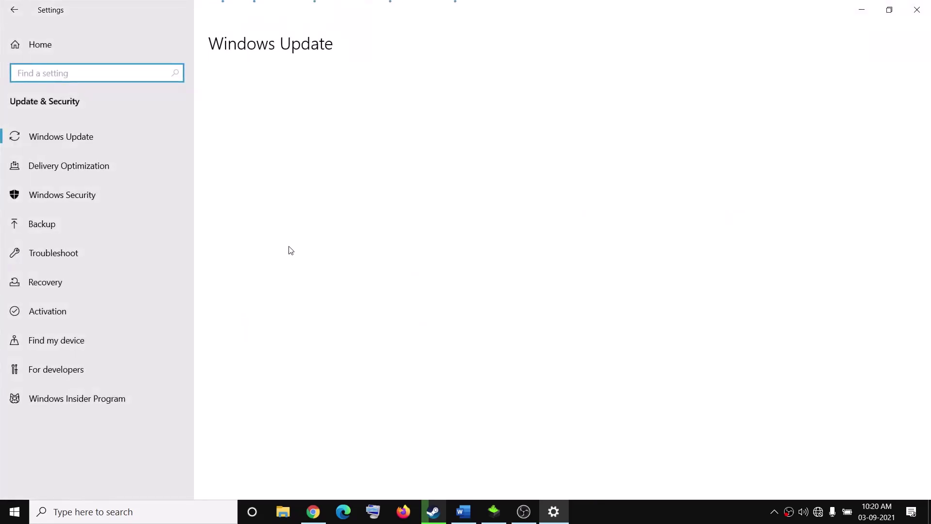
{"action": "left_click", "coordinate": [112, 197]}
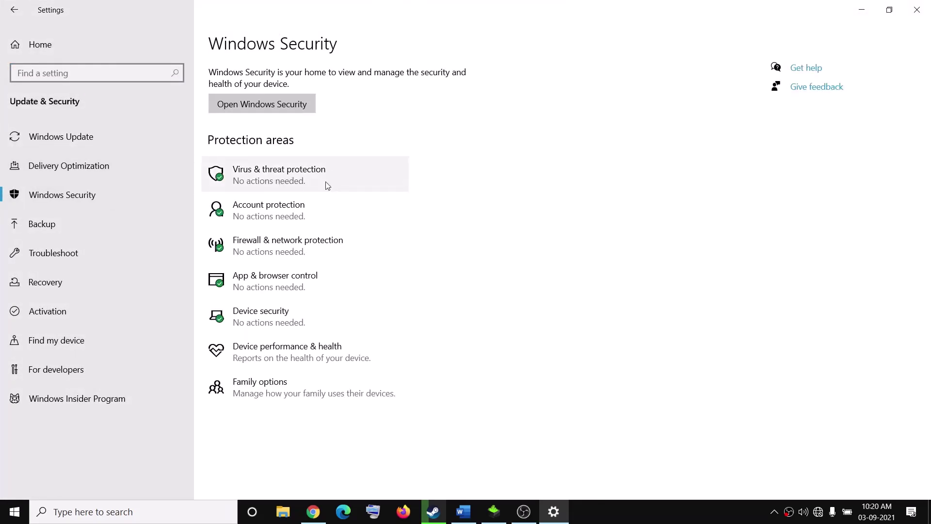
{"action": "left_click", "coordinate": [298, 176]}
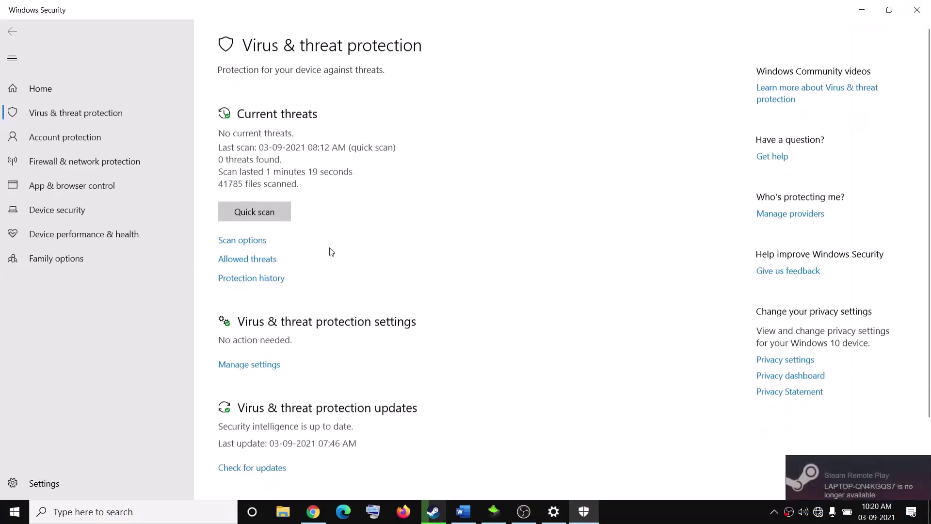
{"action": "left_click", "coordinate": [261, 368]}
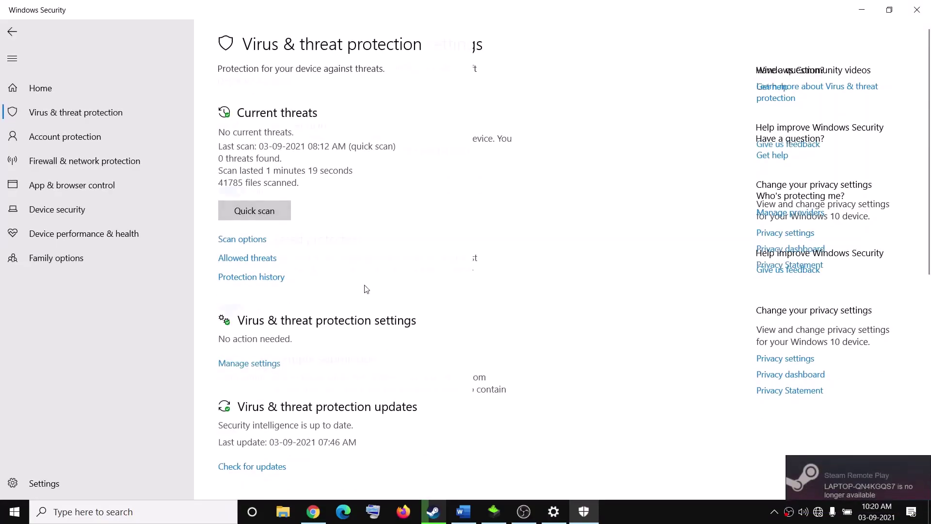
{"action": "scroll", "coordinate": [314, 329], "scroll_direction": "down", "scroll_amount": 10}
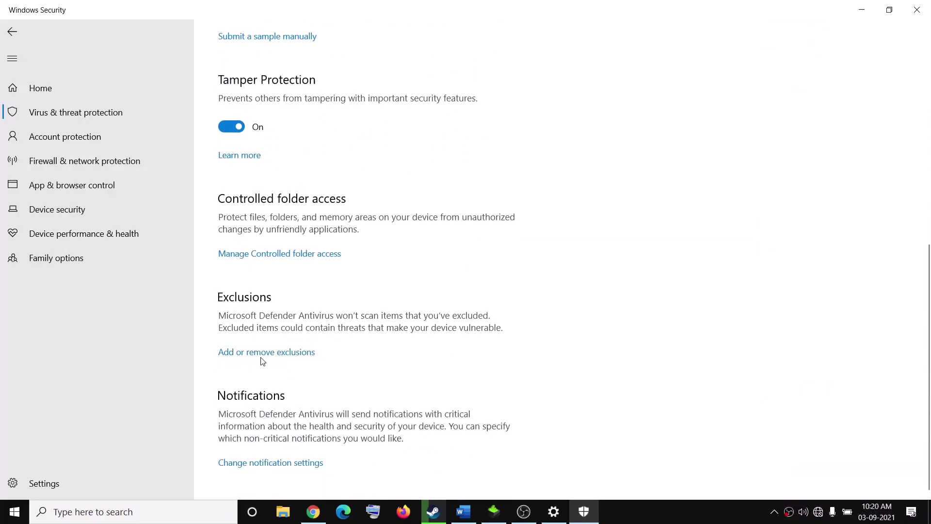
{"action": "left_click", "coordinate": [290, 358]}
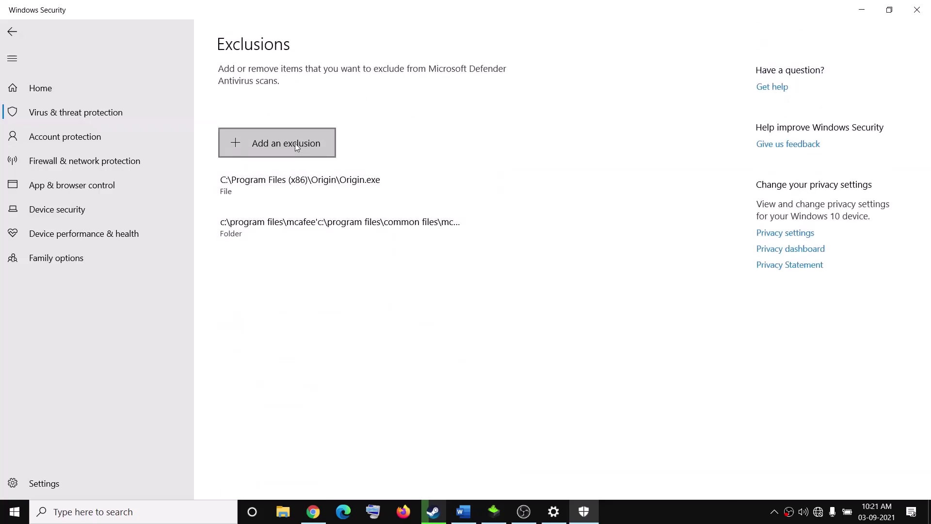
Start a file exclusion and browse to D:\SteamLibrary\steamapps\common
{"action": "left_click", "coordinate": [301, 146]}
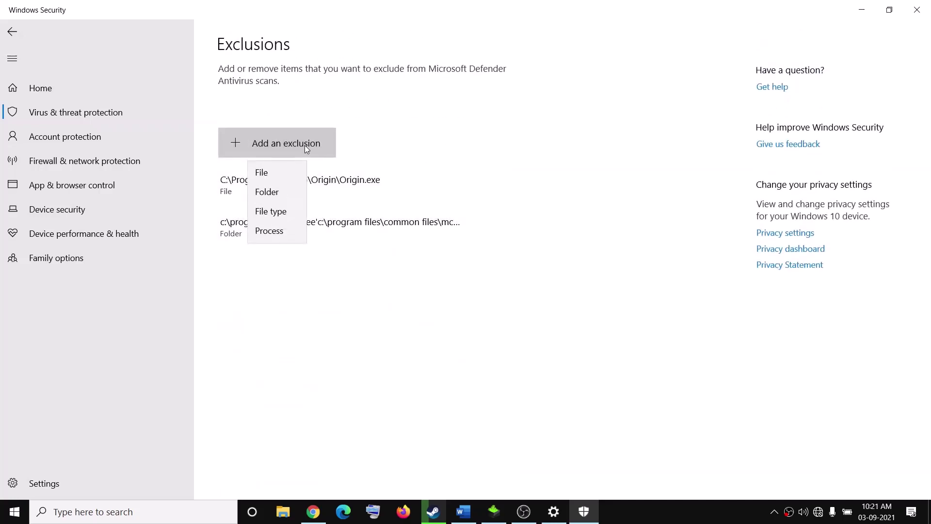
{"action": "left_click", "coordinate": [264, 173]}
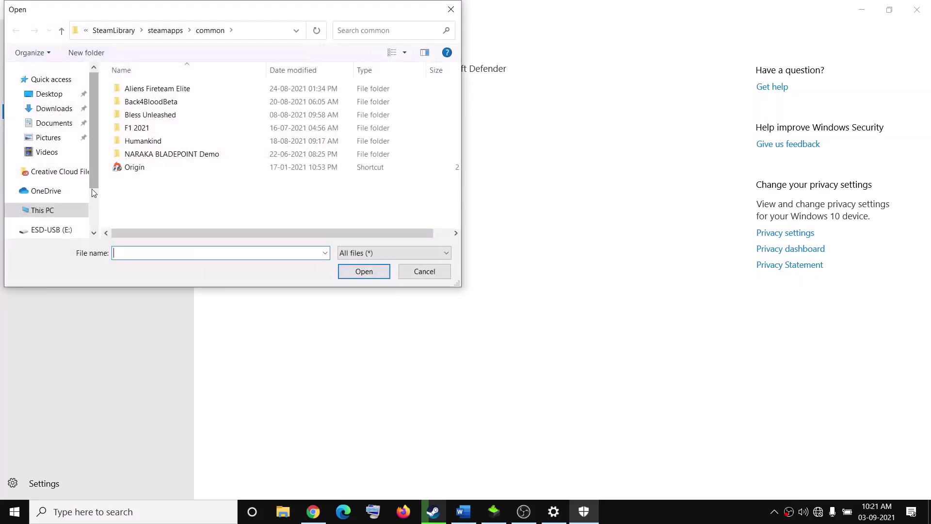
{"action": "left_click", "coordinate": [73, 210]}
{"action": "double_click", "coordinate": [343, 222]}
{"action": "scroll", "coordinate": [171, 158], "scroll_direction": "down", "scroll_amount": 3}
{"action": "scroll", "coordinate": [172, 158], "scroll_direction": "up", "scroll_amount": 2}
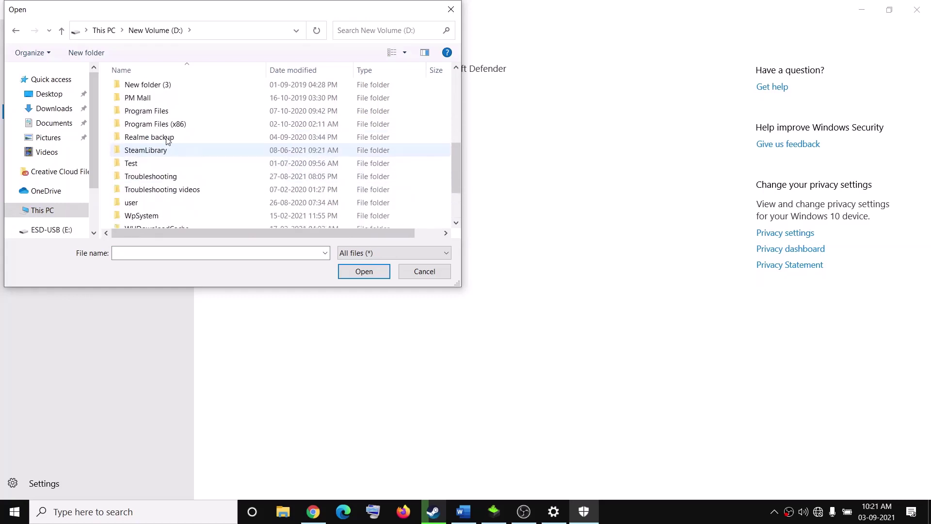
{"action": "double_click", "coordinate": [136, 152]}
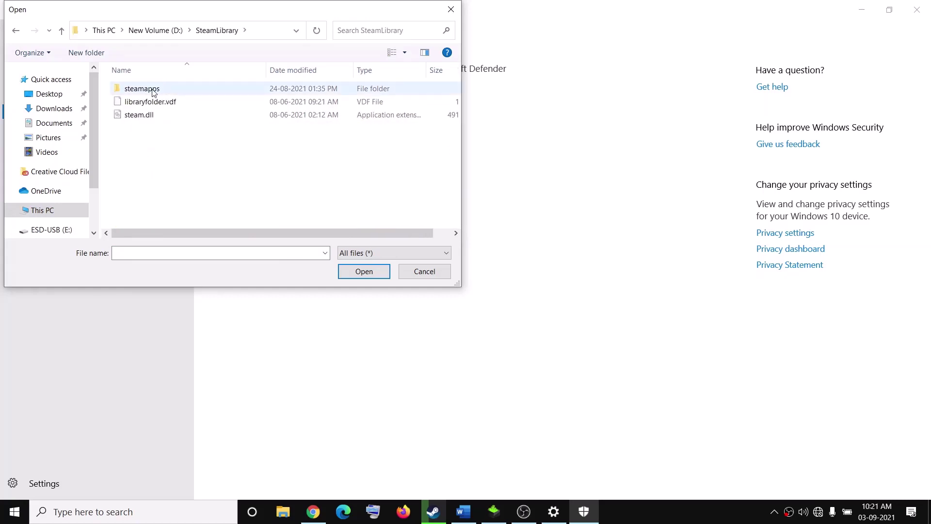
{"action": "double_click", "coordinate": [154, 89]}
{"action": "left_click", "coordinate": [143, 91]}
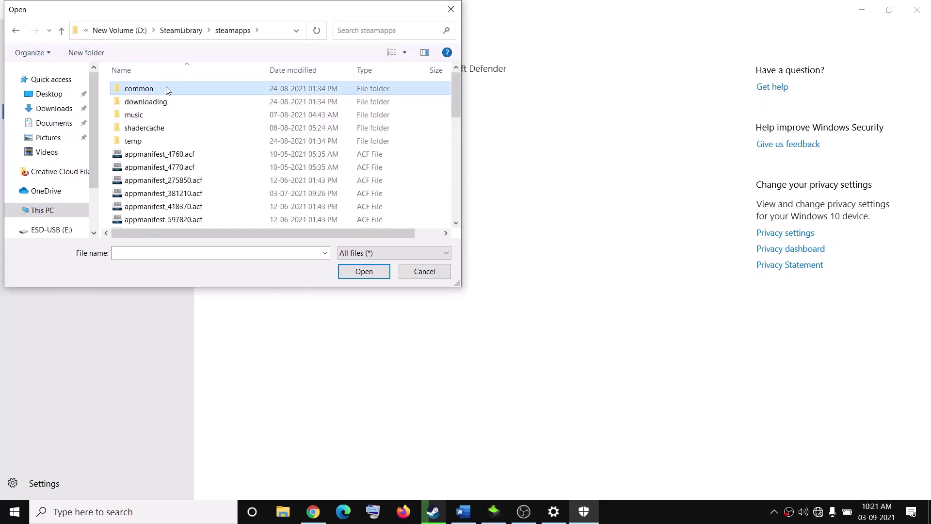
{"action": "double_click", "coordinate": [160, 90]}
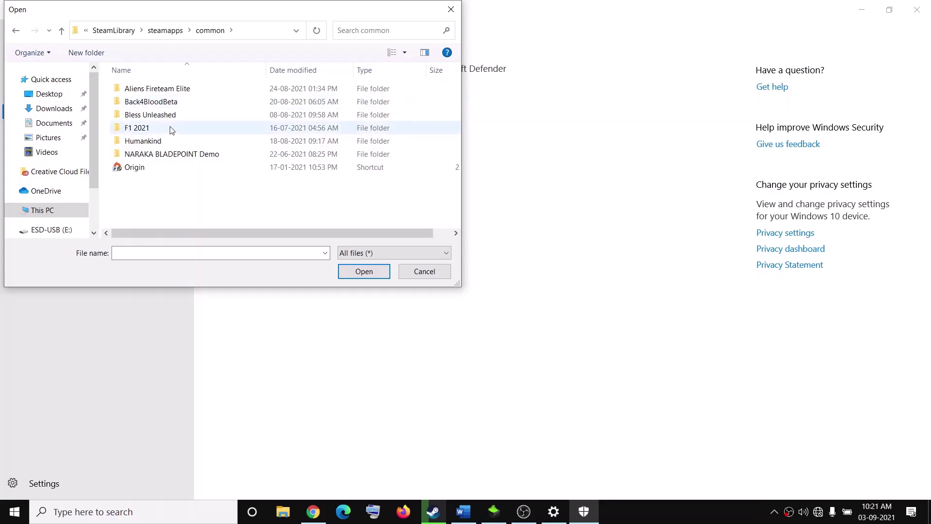
Exclude the Origin file and return to Virus & threat protection settings
{"action": "left_click", "coordinate": [152, 172]}
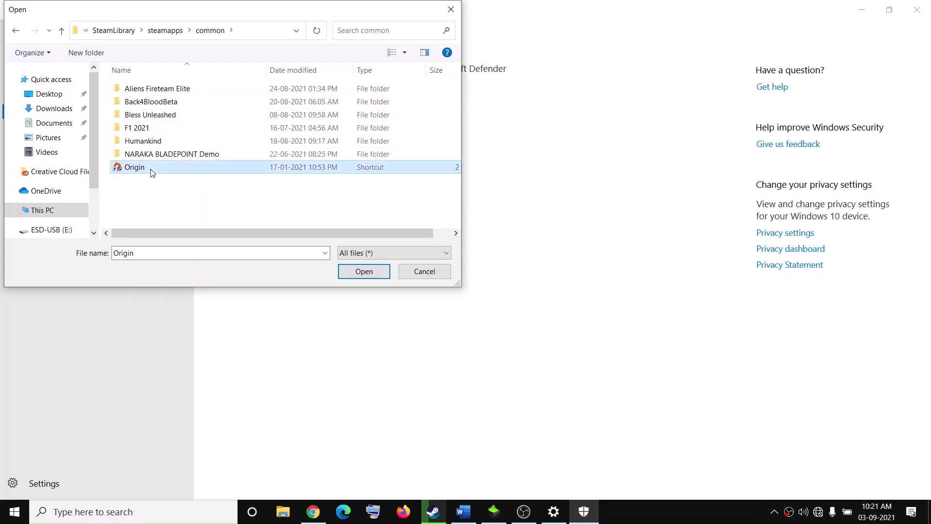
{"action": "left_click", "coordinate": [364, 272]}
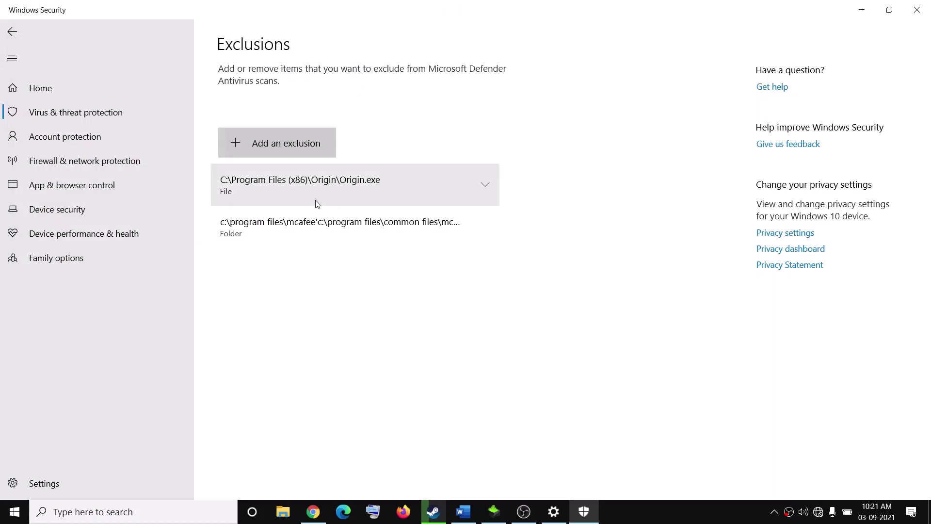
{"action": "left_click", "coordinate": [11, 33]}
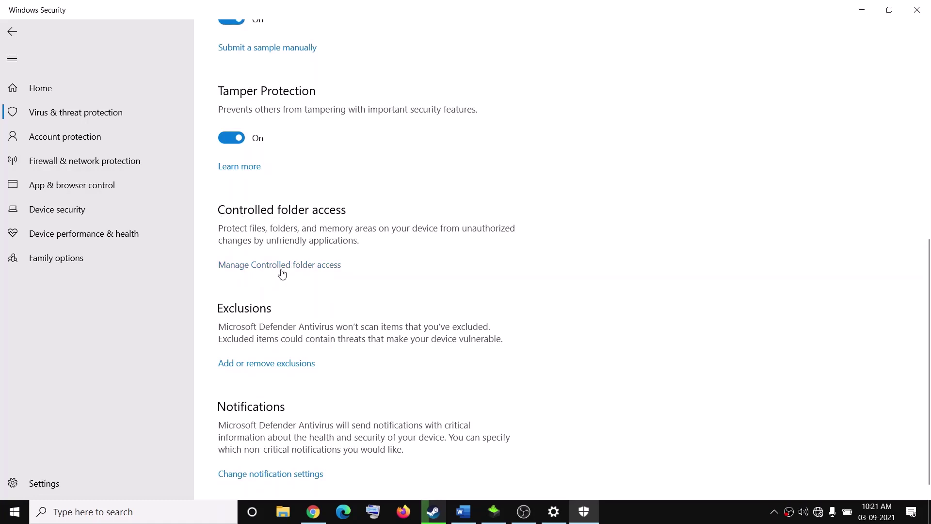
Open the apps allowed through Controlled folder access, approving the admin prompt
{"action": "left_click", "coordinate": [279, 266]}
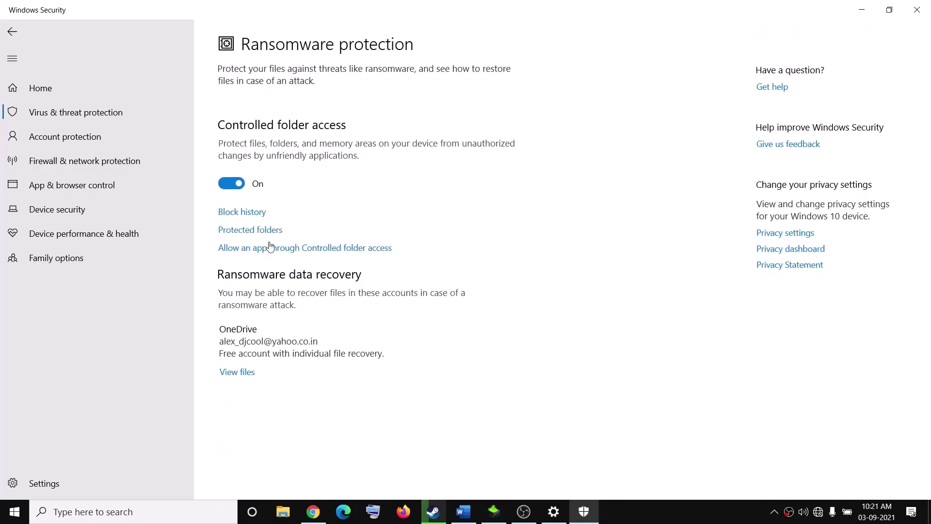
{"action": "left_click", "coordinate": [310, 247]}
{"action": "left_click", "coordinate": [401, 330]}
{"action": "scroll", "coordinate": [290, 236], "scroll_direction": "down", "scroll_amount": 5}
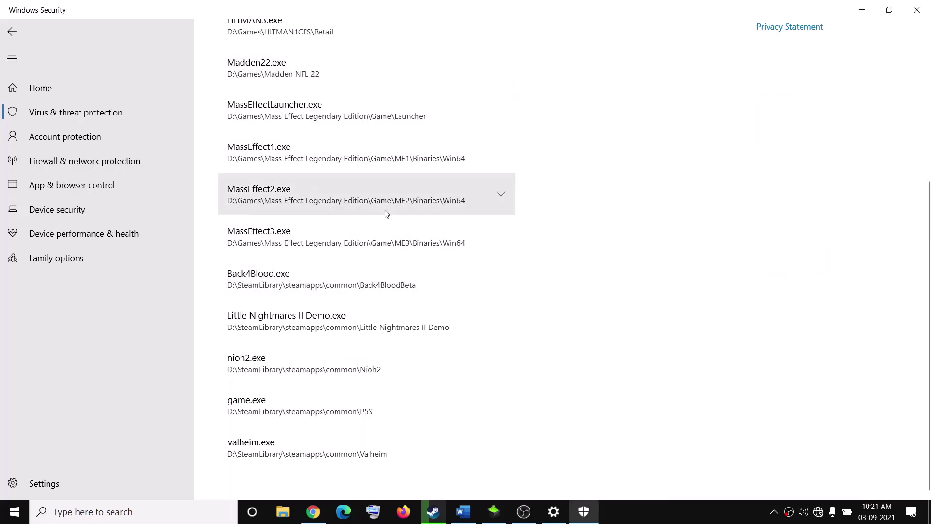
{"action": "scroll", "coordinate": [387, 205], "scroll_direction": "up", "scroll_amount": 5}
Begin adding an allowed app, cancel the browse, and close Windows Security
{"action": "left_click", "coordinate": [303, 138]}
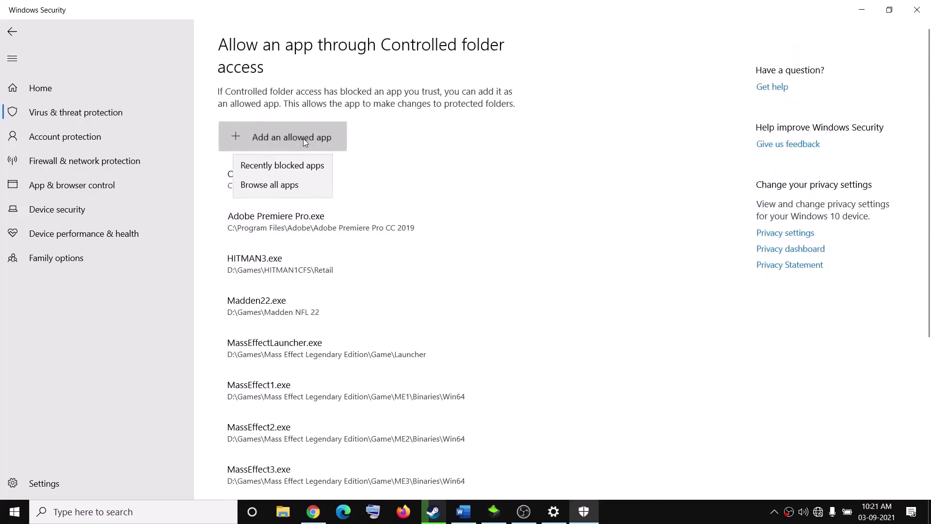
{"action": "left_click", "coordinate": [270, 185]}
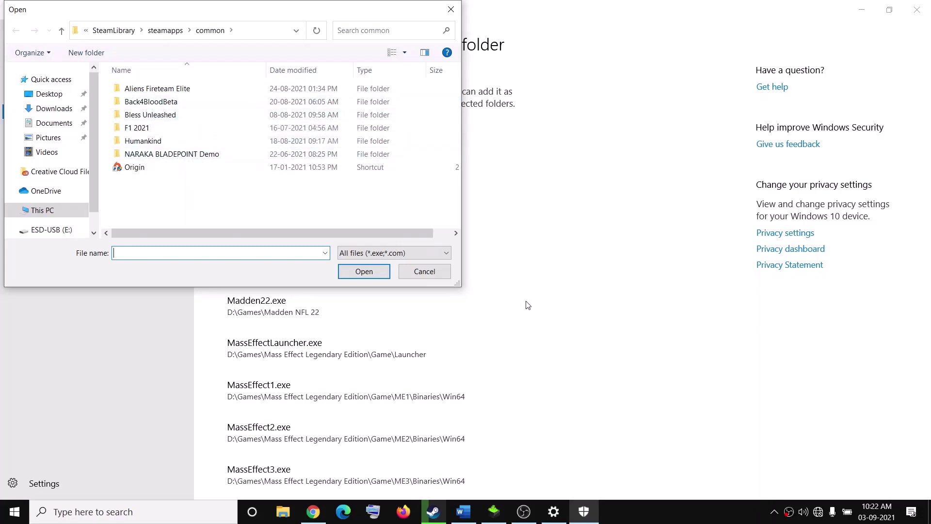
{"action": "left_click", "coordinate": [425, 271]}
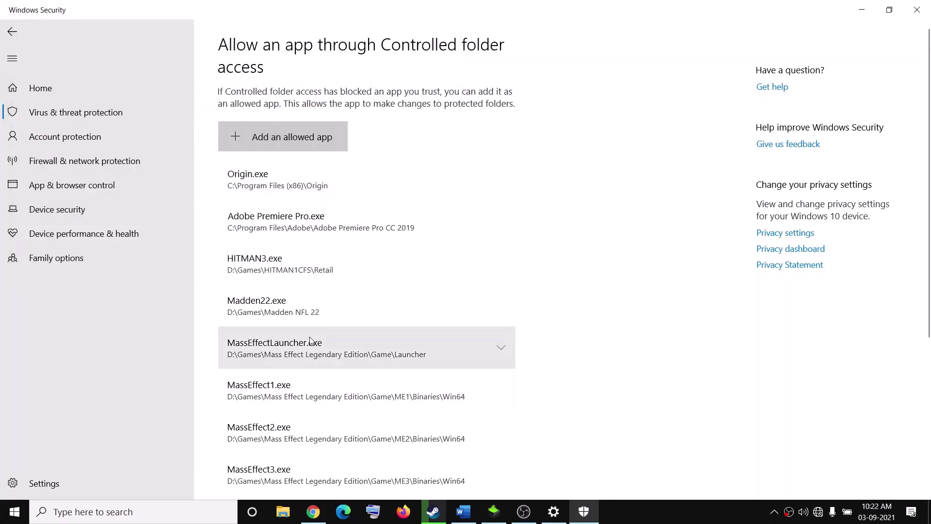
{"action": "left_click", "coordinate": [916, 10]}
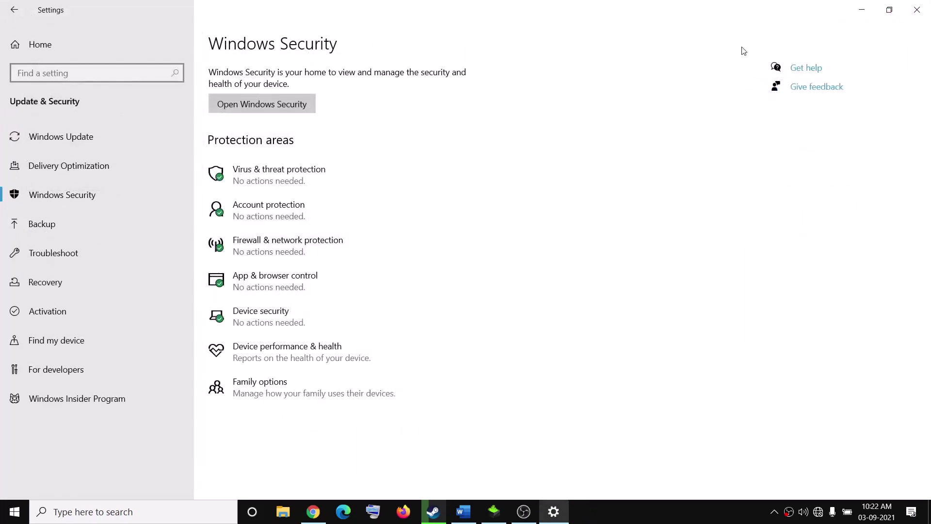
Close Windows Settings to return to the Word fix guide
{"action": "left_click", "coordinate": [916, 10]}
{"action": "scroll", "coordinate": [306, 297], "scroll_direction": "down", "scroll_amount": 5}
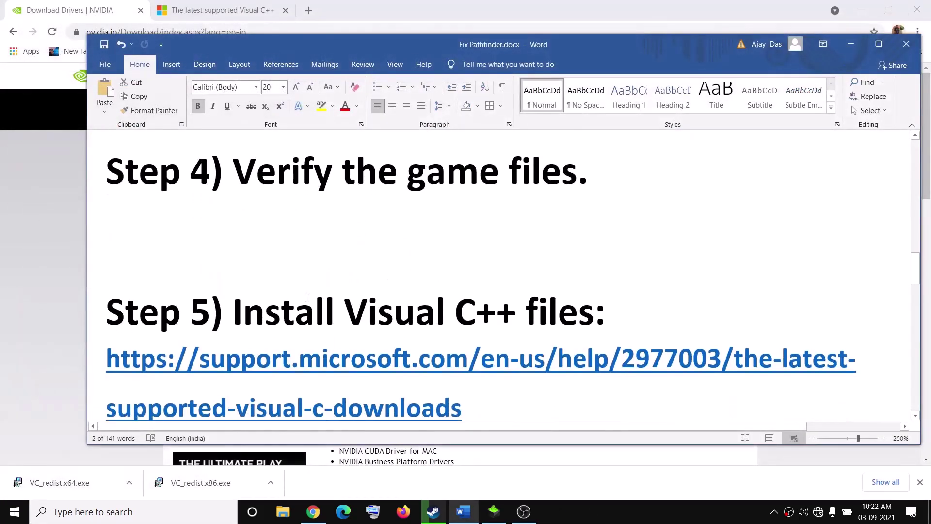
{"action": "scroll", "coordinate": [307, 296], "scroll_direction": "up", "scroll_amount": 3}
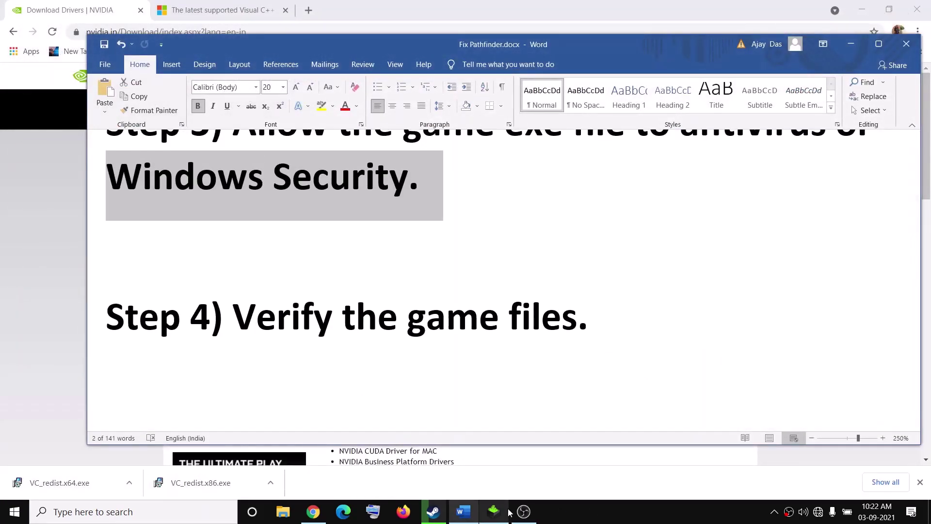
View Back 4 Blood Beta's Local Files properties in the Steam library, then minimize Steam
{"action": "left_click", "coordinate": [433, 511]}
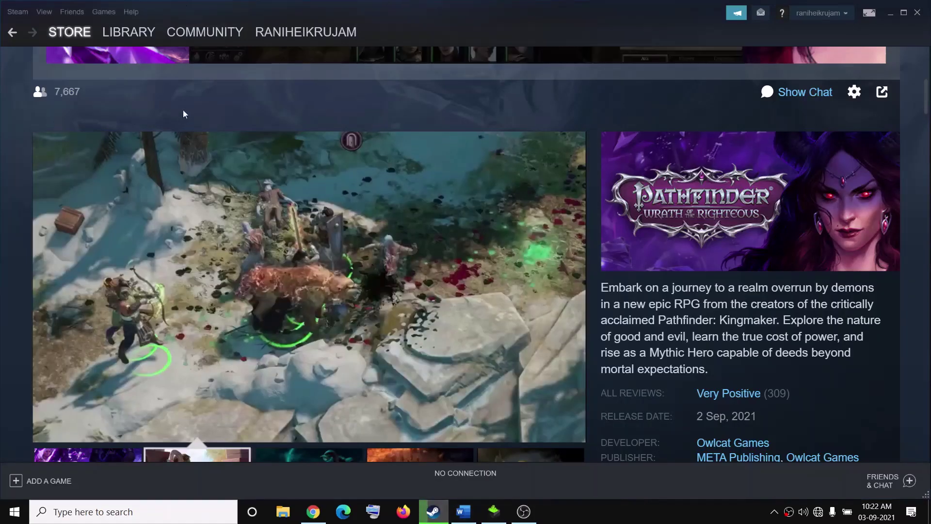
{"action": "left_click", "coordinate": [147, 47]}
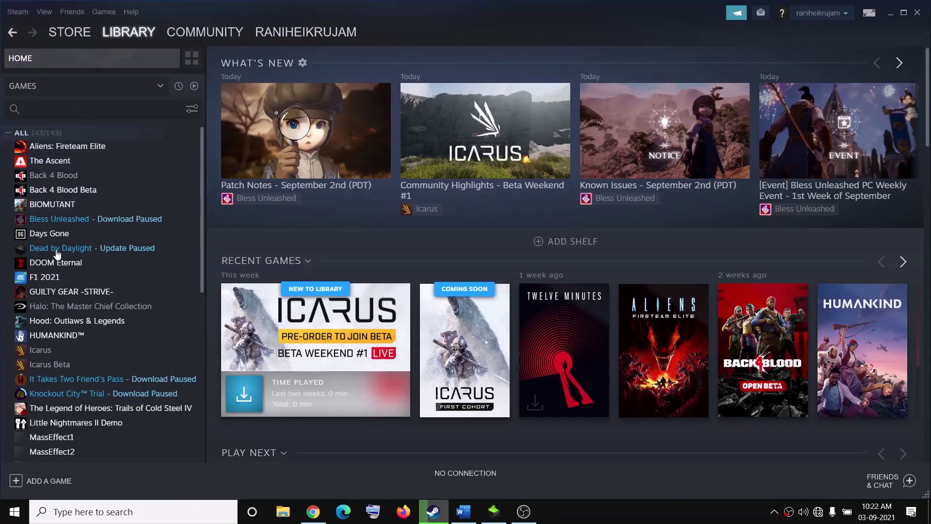
{"action": "right_click", "coordinate": [72, 189]}
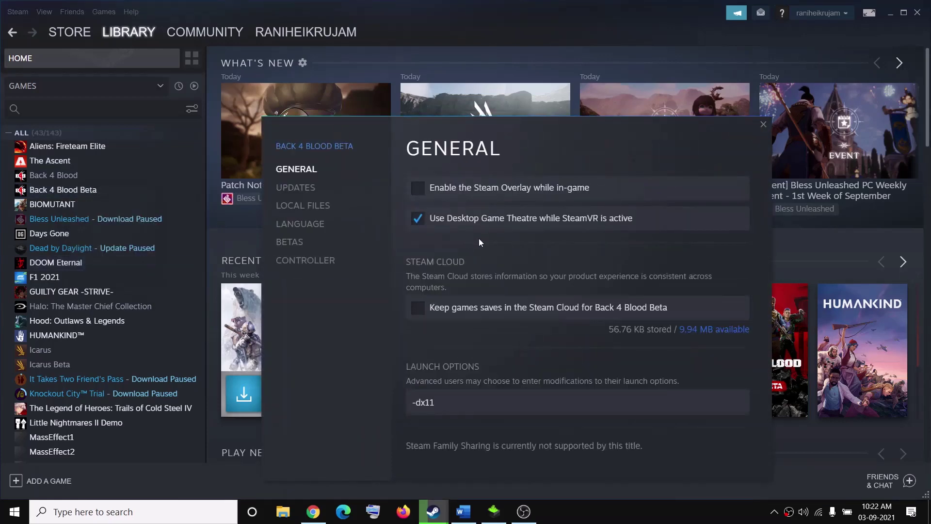
{"action": "left_click", "coordinate": [304, 208]}
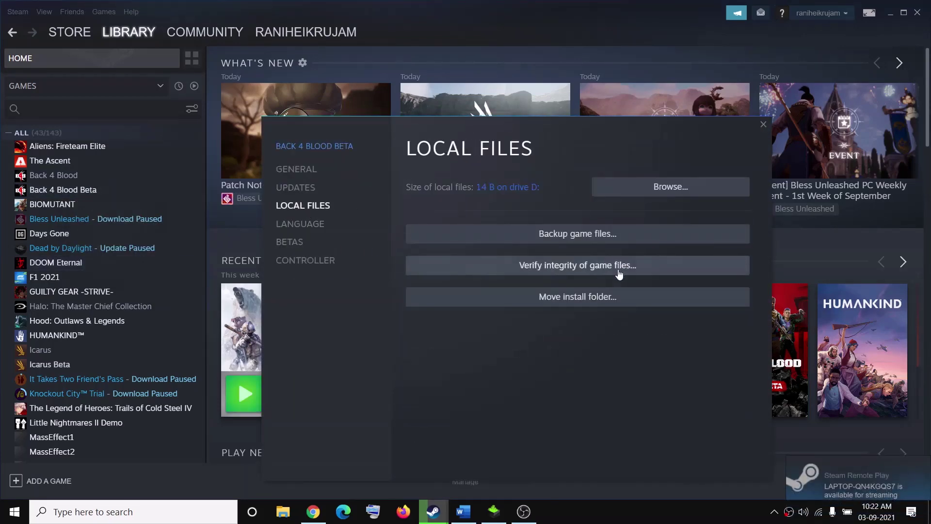
{"action": "left_click", "coordinate": [763, 124]}
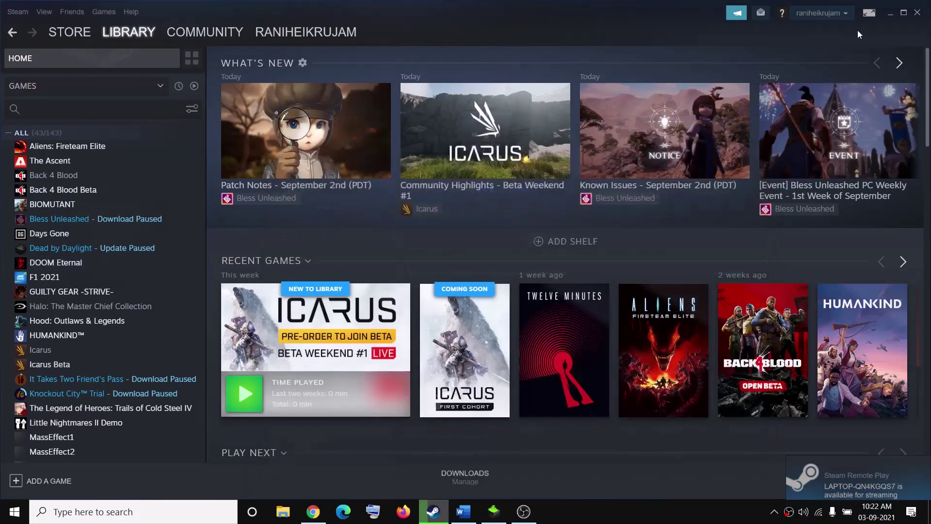
{"action": "left_click", "coordinate": [891, 13]}
{"action": "scroll", "coordinate": [328, 276], "scroll_direction": "down", "scroll_amount": 10}
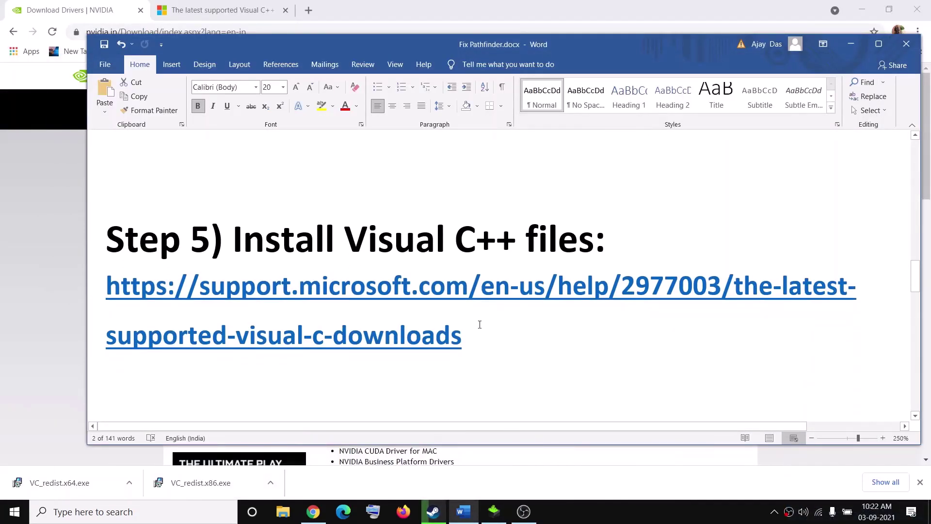
Find the Visual Studio 2015, 2017 and 2019 links on the Visual C++ downloads page and launch VC_redist.x86.exe
{"action": "triple_click", "coordinate": [479, 325]}
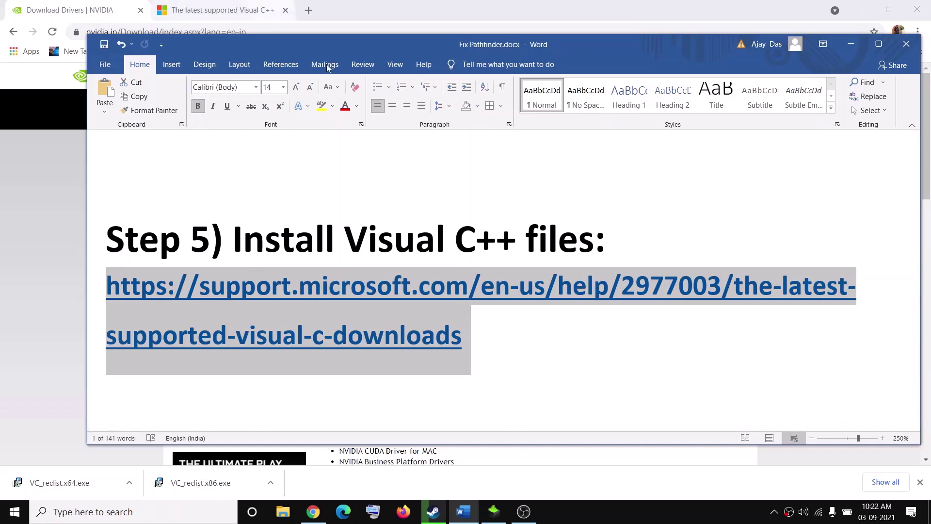
{"action": "left_click", "coordinate": [212, 7]}
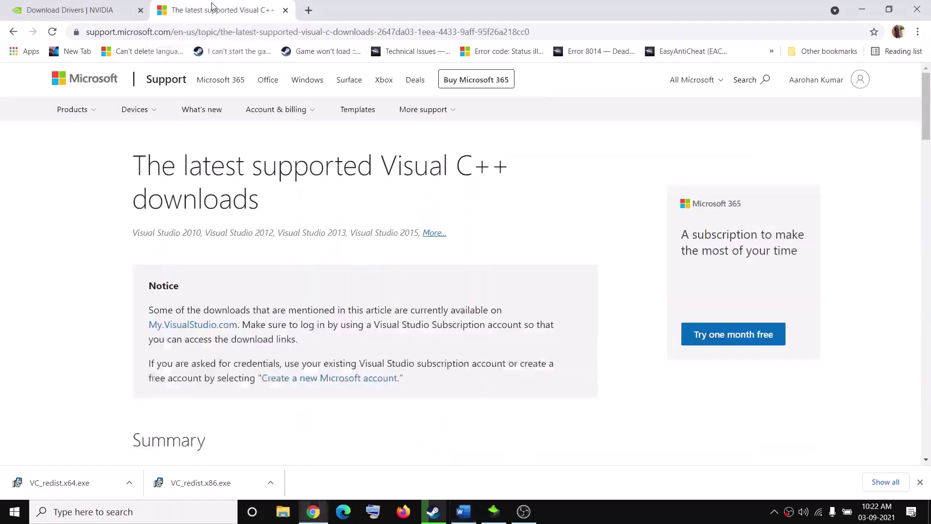
{"action": "triple_click", "coordinate": [151, 168]}
{"action": "scroll", "coordinate": [335, 260], "scroll_direction": "down", "scroll_amount": 6}
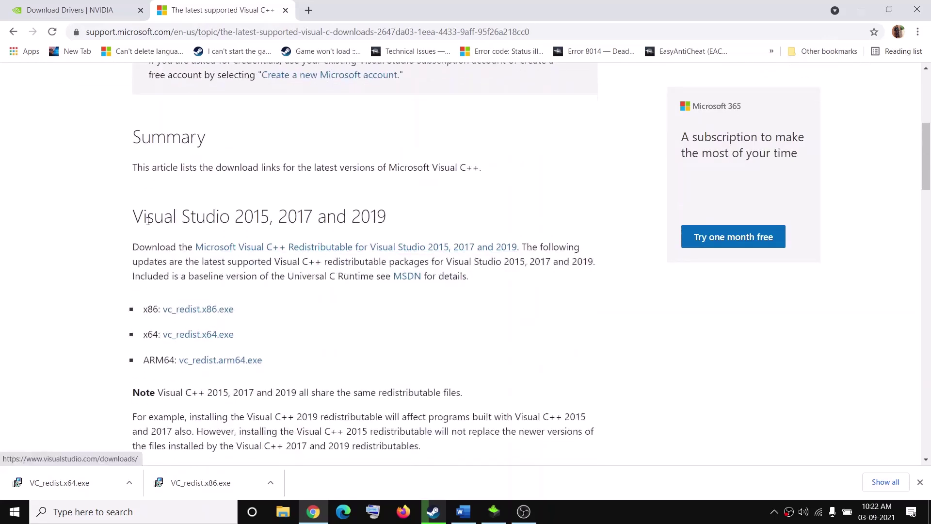
{"action": "left_click_drag", "start_coordinate": [138, 218], "coordinate": [406, 219]}
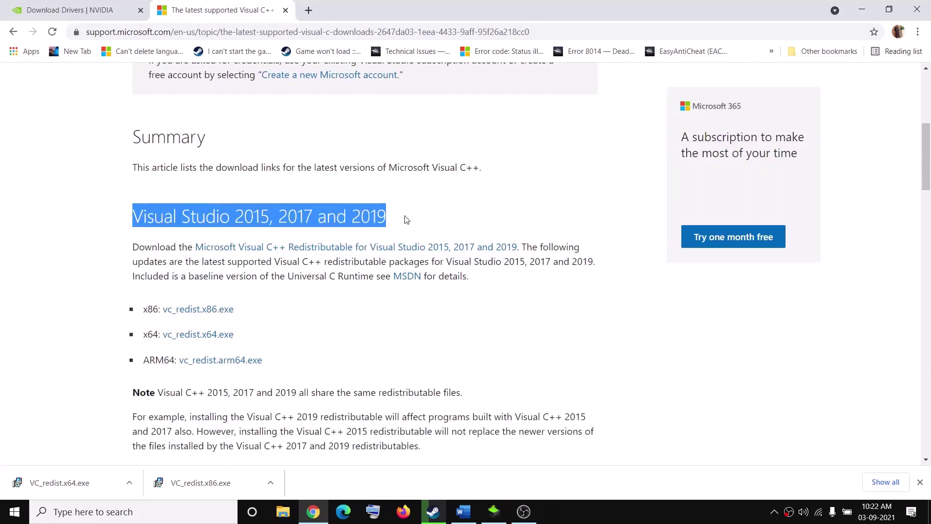
{"action": "left_click_drag", "start_coordinate": [144, 310], "coordinate": [156, 311]}
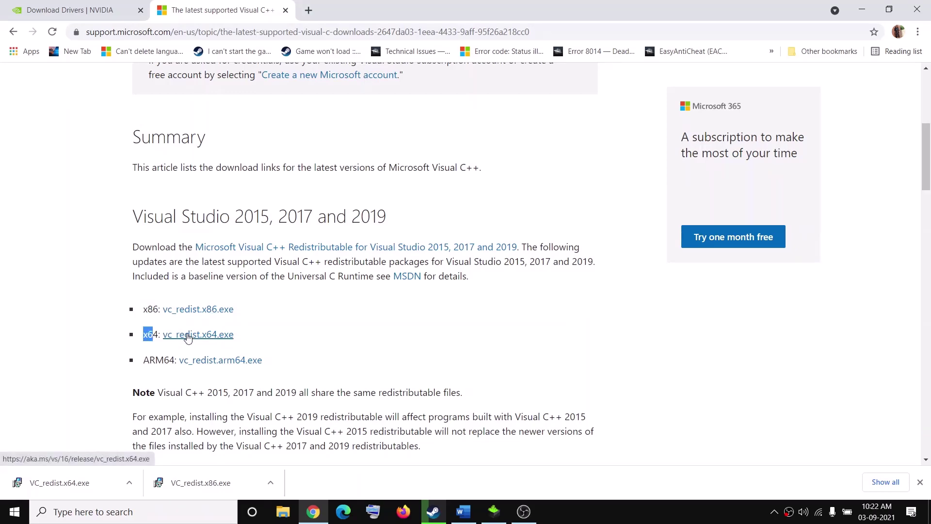
{"action": "left_click", "coordinate": [201, 485]}
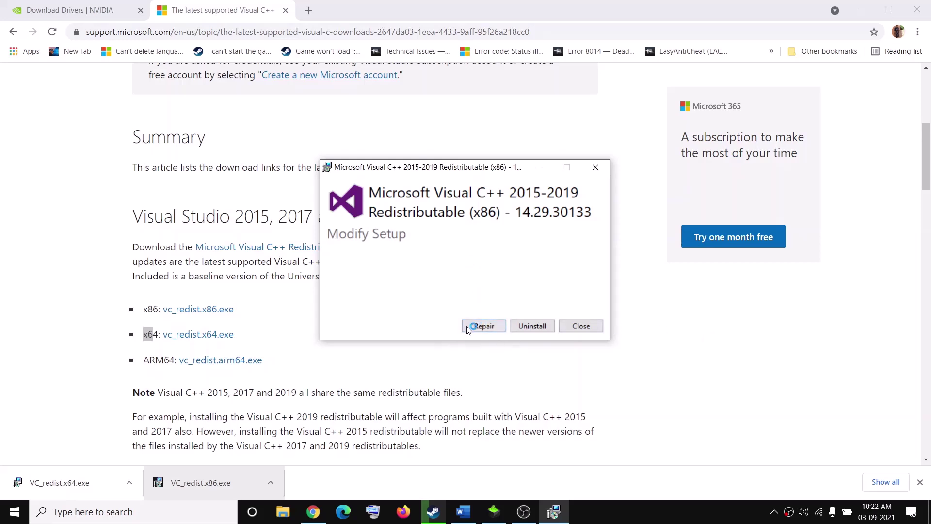
Run Repair on the x86 redistributable, then on the downloaded x64 one, approving both admin prompts
{"action": "left_click", "coordinate": [483, 326]}
{"action": "left_click", "coordinate": [417, 333]}
{"action": "left_click", "coordinate": [90, 487]}
{"action": "left_click", "coordinate": [90, 486]}
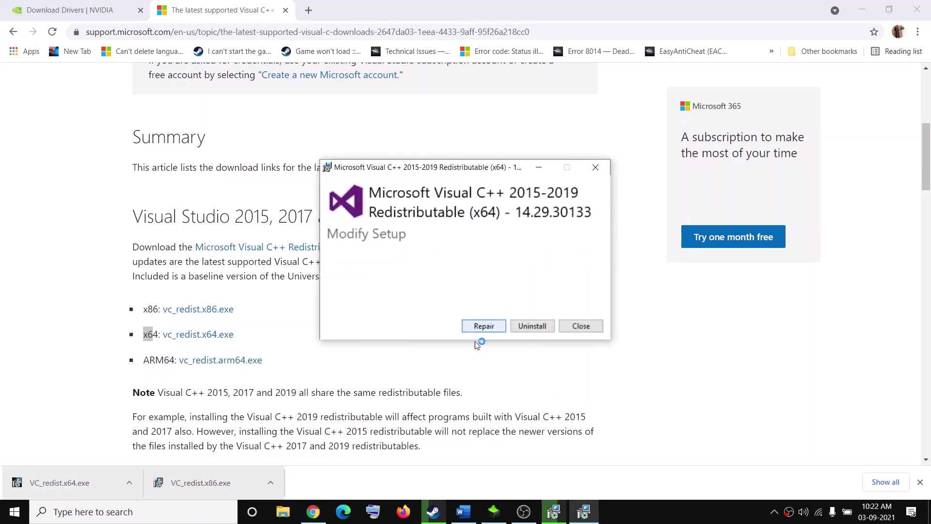
{"action": "left_click", "coordinate": [480, 329]}
{"action": "left_click", "coordinate": [440, 325]}
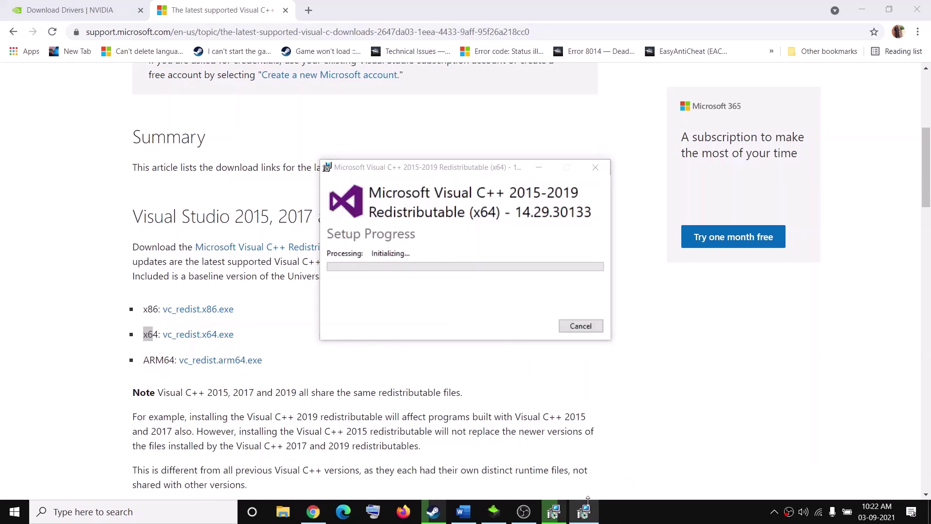
Close both Setup Successful windows and bring up the Start menu's power options
{"action": "left_click_drag", "start_coordinate": [364, 193], "coordinate": [308, 195]}
{"action": "left_click_drag", "start_coordinate": [446, 217], "coordinate": [569, 215]}
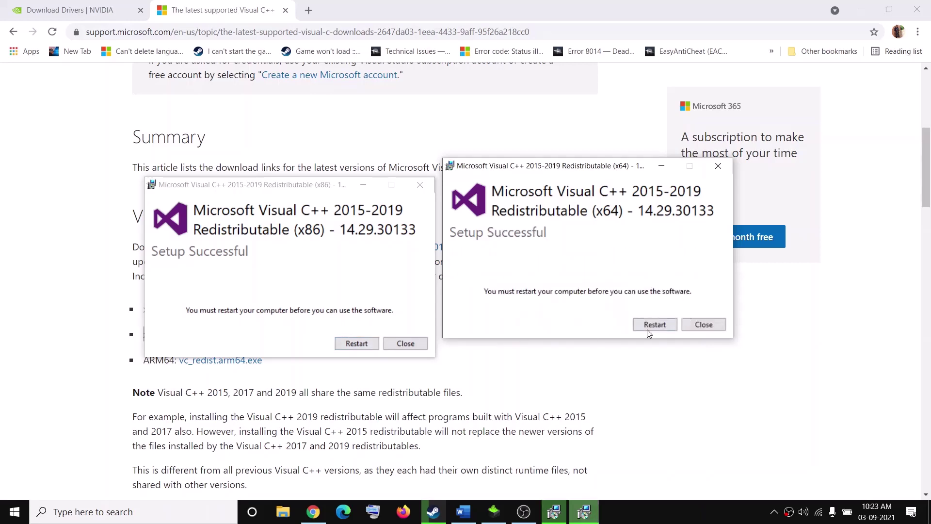
{"action": "left_click", "coordinate": [684, 330]}
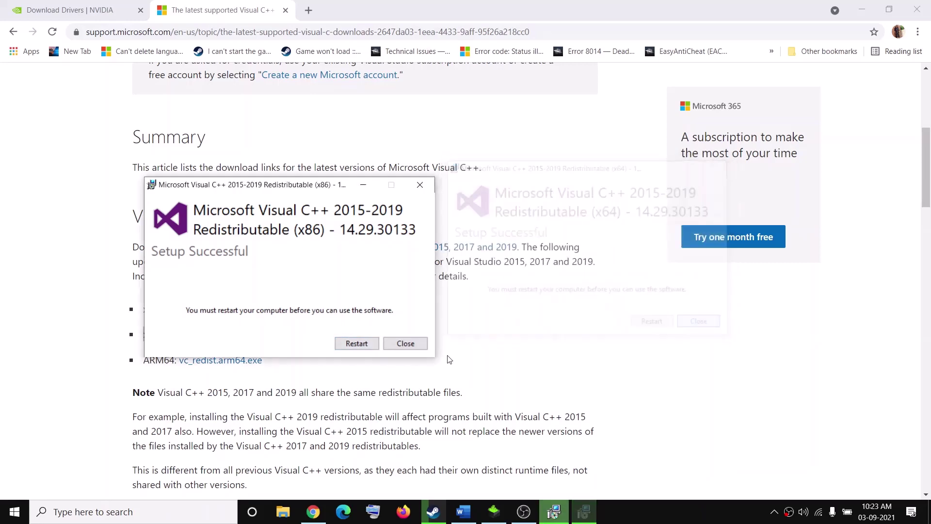
{"action": "left_click", "coordinate": [405, 343]}
{"action": "left_click", "coordinate": [15, 512]}
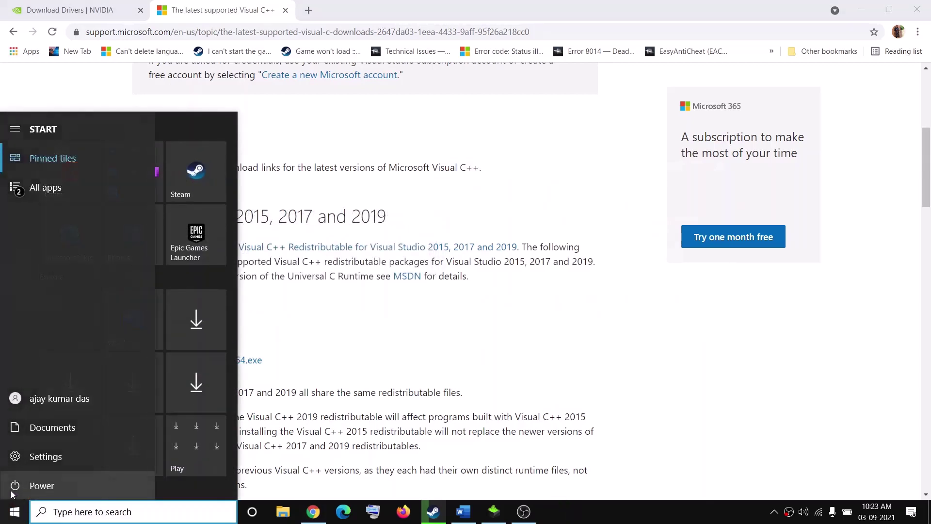
{"action": "left_click", "coordinate": [22, 486]}
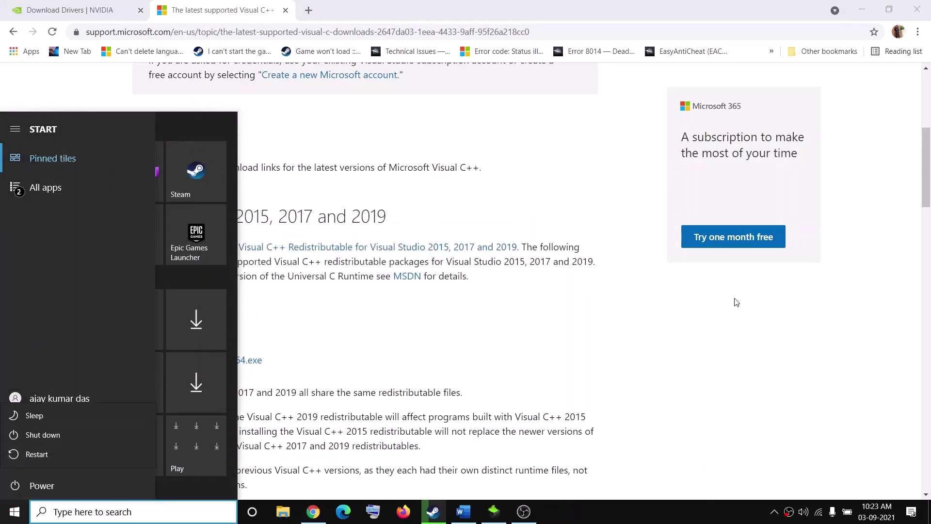
Highlight the guide's 'Update Windows to the latest version' step in Word
{"action": "left_click", "coordinate": [477, 517]}
{"action": "left_click", "coordinate": [448, 283]}
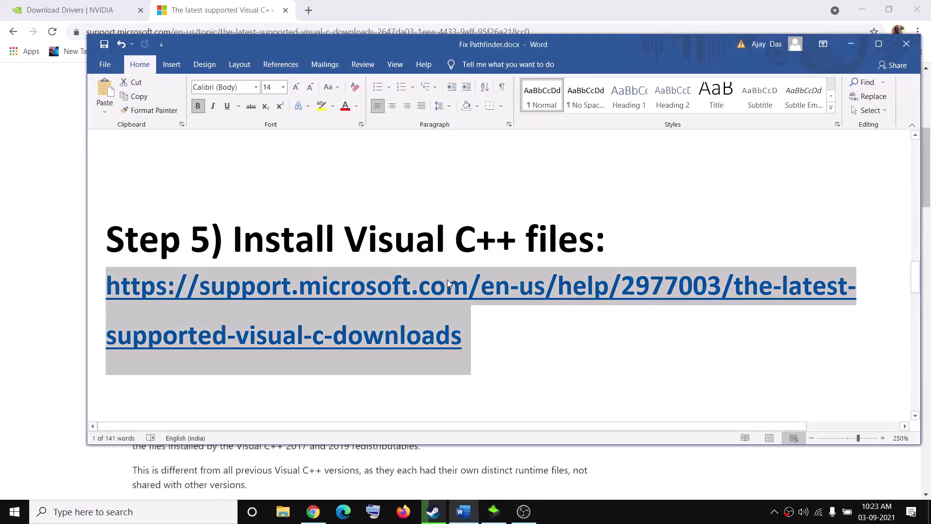
{"action": "scroll", "coordinate": [449, 308], "scroll_direction": "down", "scroll_amount": 5}
{"action": "scroll", "coordinate": [448, 308], "scroll_direction": "up", "scroll_amount": 3}
{"action": "mouse_move", "coordinate": [233, 325]}
{"action": "left_mouse_down"}
{"action": "mouse_move", "coordinate": [742, 340]}
{"action": "mouse_move", "coordinate": [702, 374]}
{"action": "left_mouse_up"}
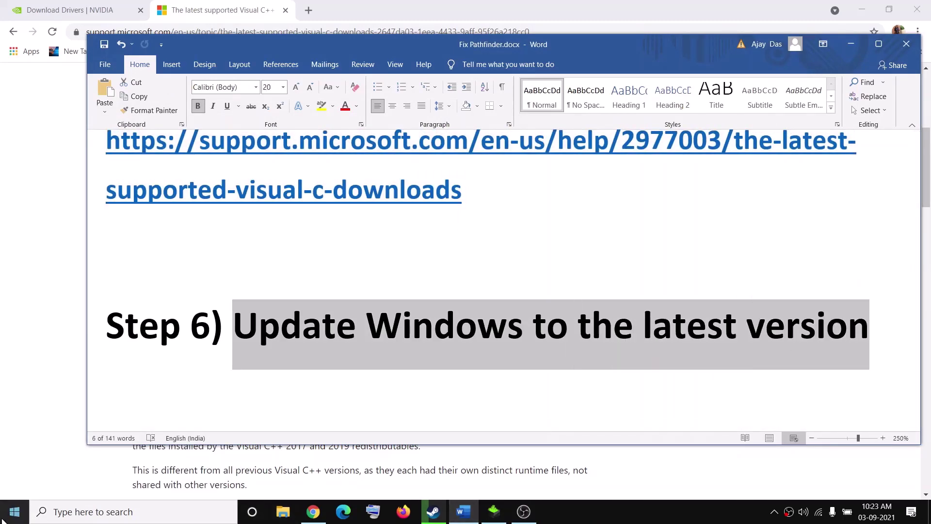
Check Windows Update in Settings, confirm the PC is up to date, and close Settings
{"action": "left_click", "coordinate": [2, 518]}
{"action": "left_click", "coordinate": [19, 454]}
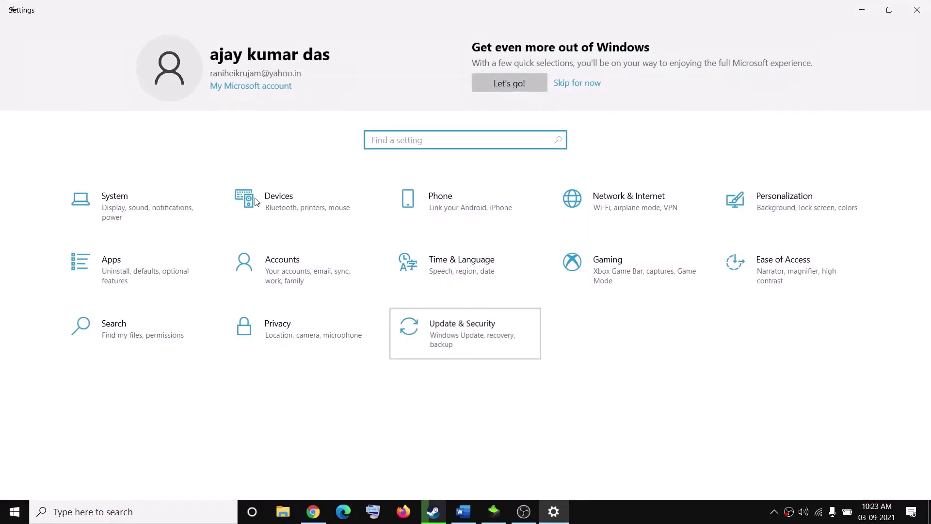
{"action": "left_click", "coordinate": [453, 333]}
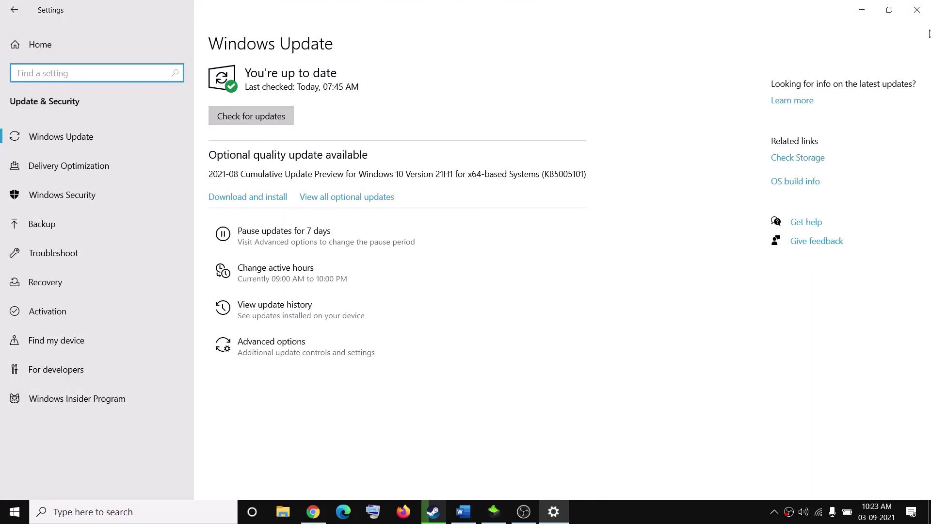
{"action": "left_click", "coordinate": [916, 10]}
Highlight the guide's 'Run the game as an administrator' step and bring the Steam library forward
{"action": "scroll", "coordinate": [227, 253], "scroll_direction": "down", "scroll_amount": 5}
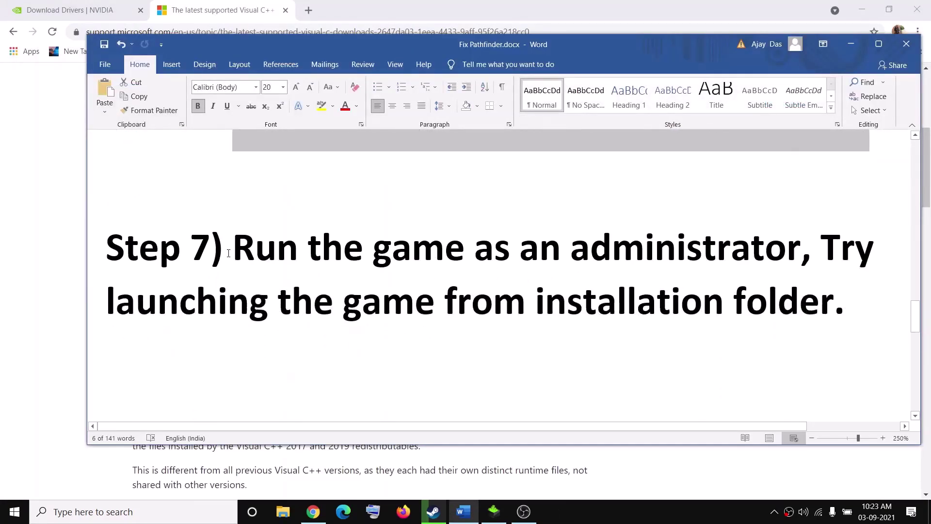
{"action": "left_click_drag", "start_coordinate": [233, 247], "coordinate": [801, 249]}
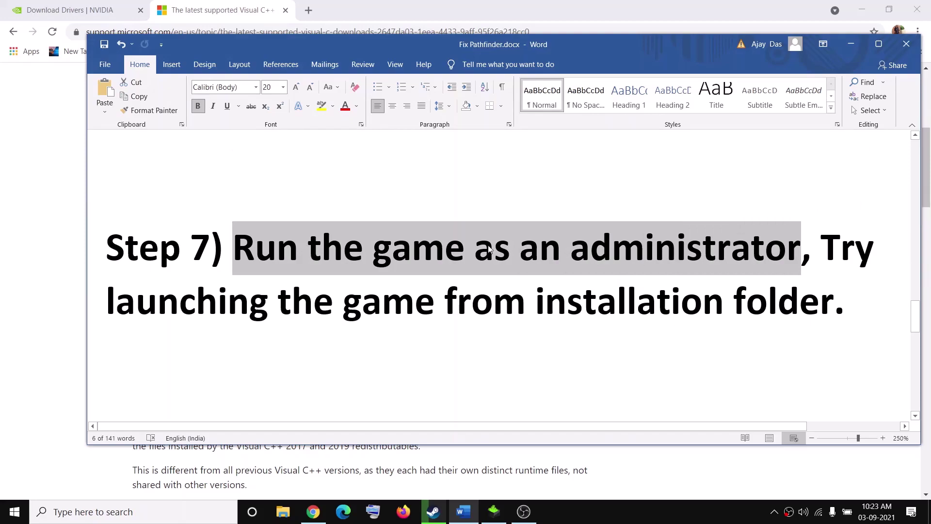
{"action": "left_click", "coordinate": [433, 512]}
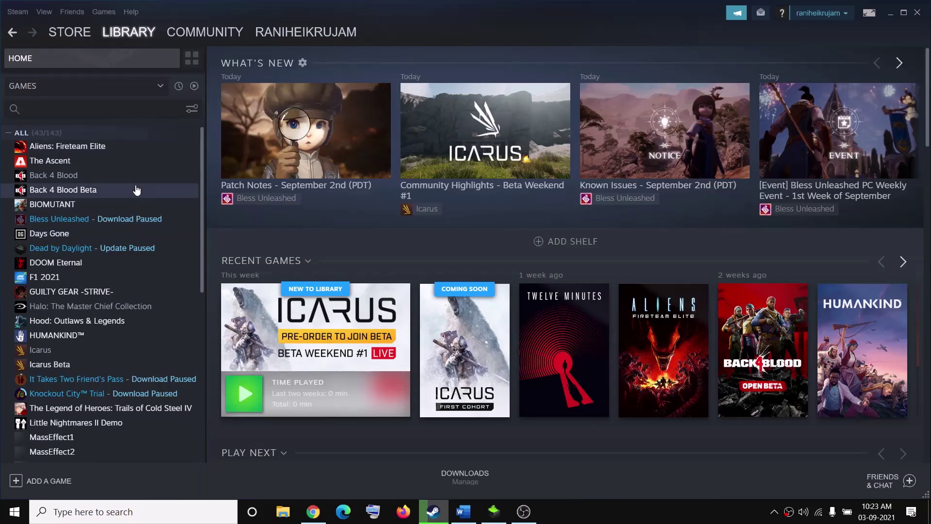
Browse Back 4 Blood Beta's local files from Steam and go up to the steamapps\common folder
{"action": "right_click", "coordinate": [94, 194]}
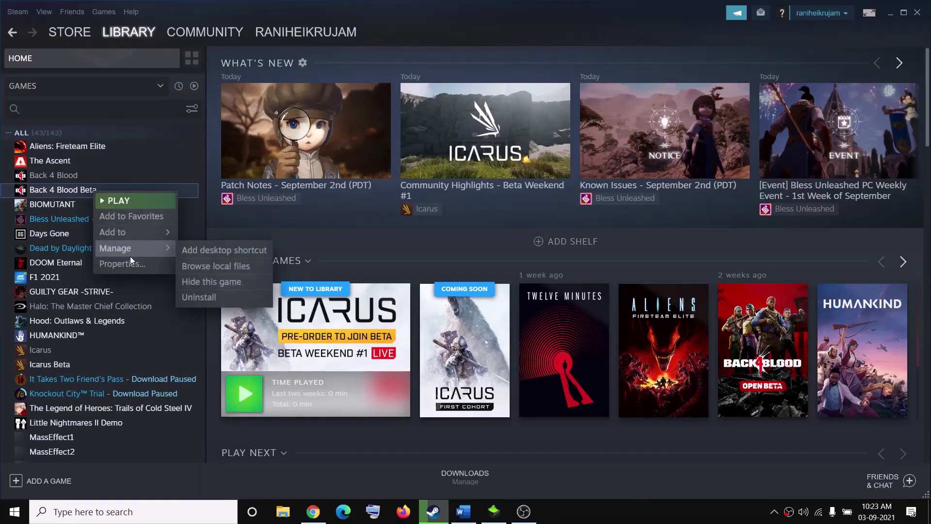
{"action": "mouse_move", "coordinate": [124, 250]}
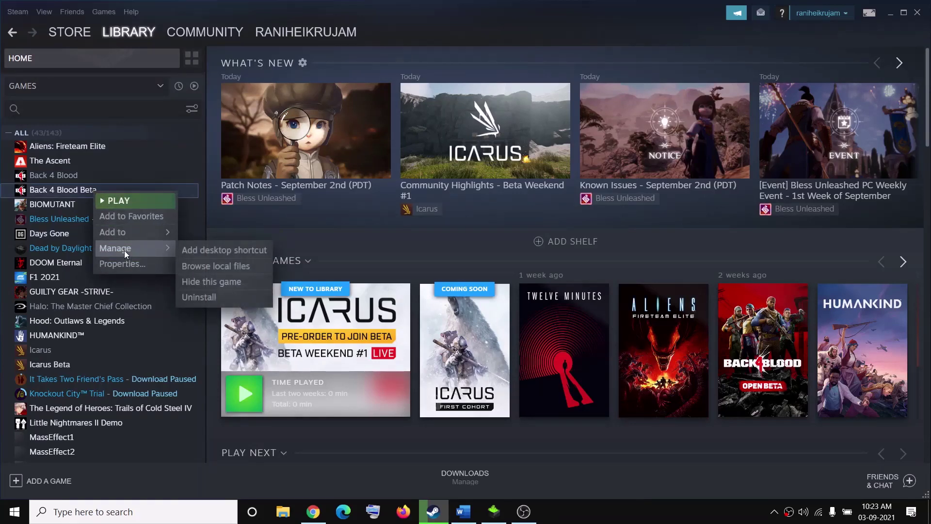
{"action": "left_click", "coordinate": [227, 266]}
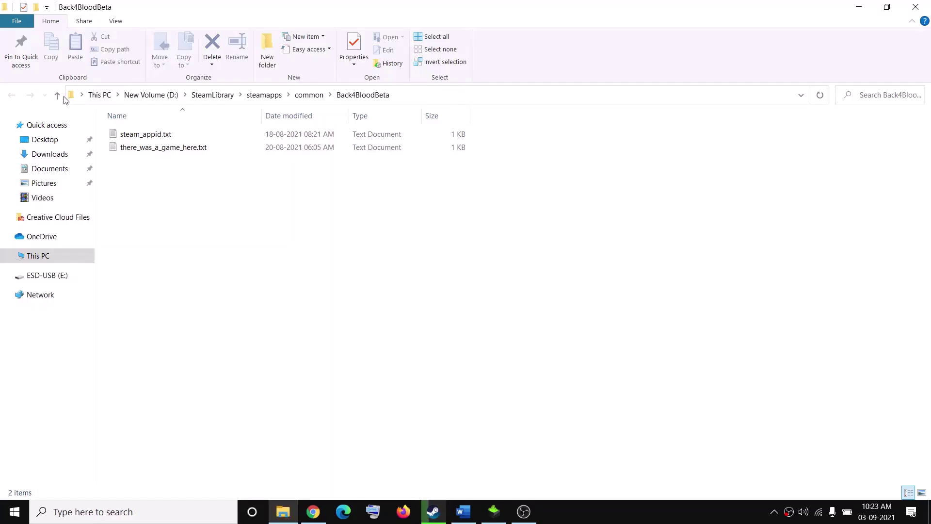
{"action": "left_click", "coordinate": [64, 95]}
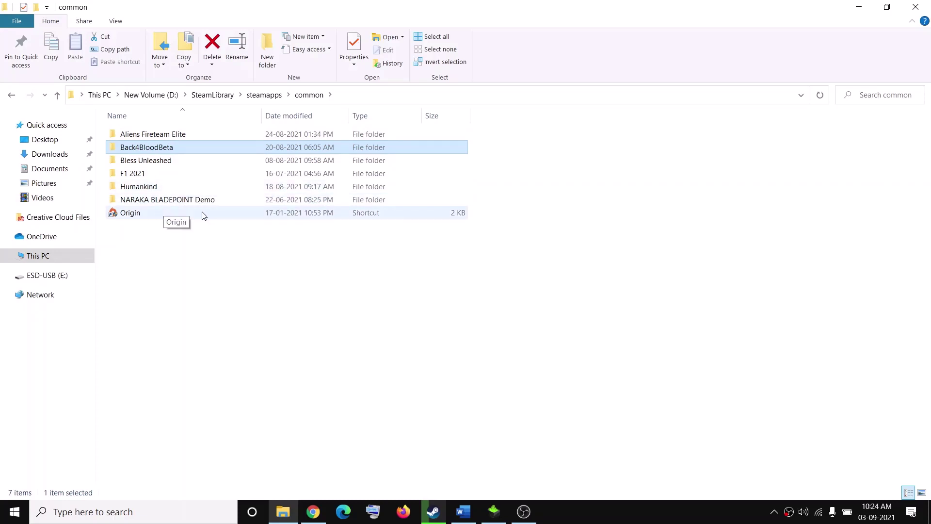
Tick 'Run this program as an administrator' for the Origin shortcut, then close the Explorer window
{"action": "right_click", "coordinate": [217, 213]}
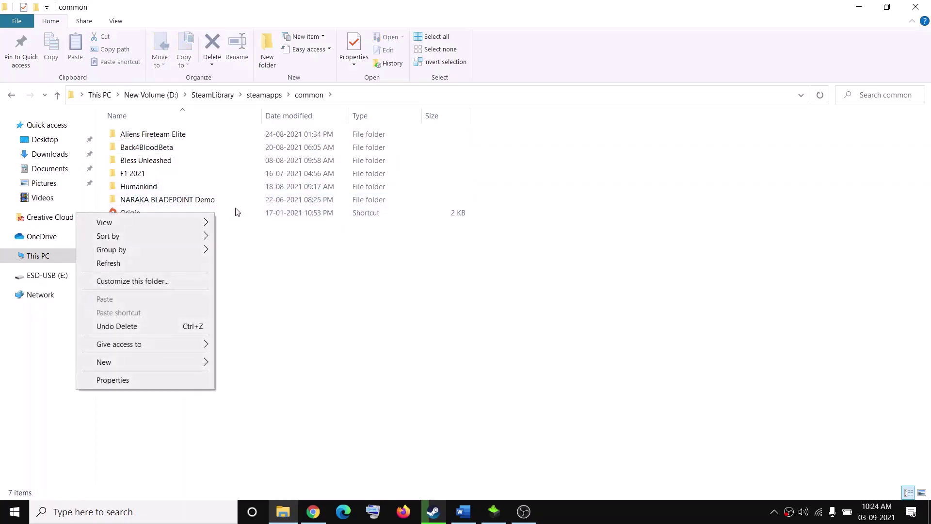
{"action": "left_click", "coordinate": [224, 210]}
{"action": "double_click", "coordinate": [224, 210]}
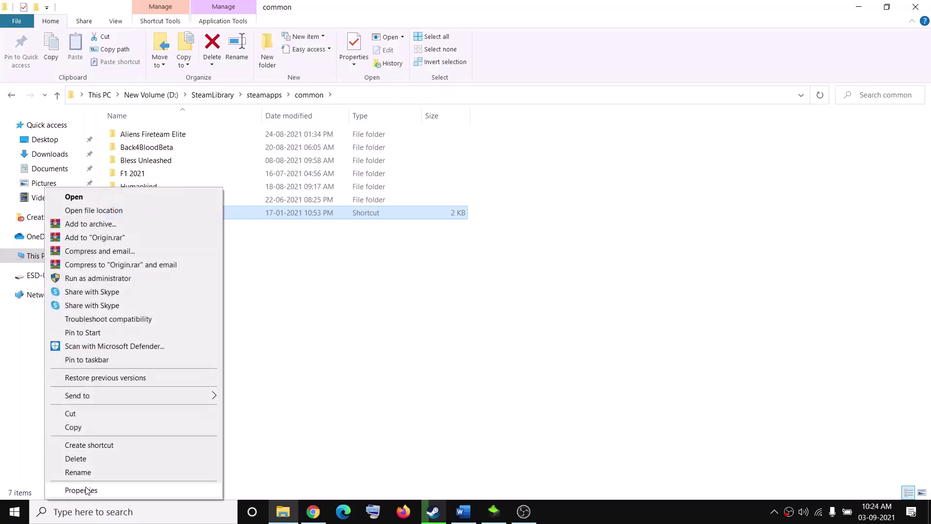
{"action": "left_click", "coordinate": [86, 490]}
{"action": "left_click_drag", "start_coordinate": [256, 177], "coordinate": [319, 92]}
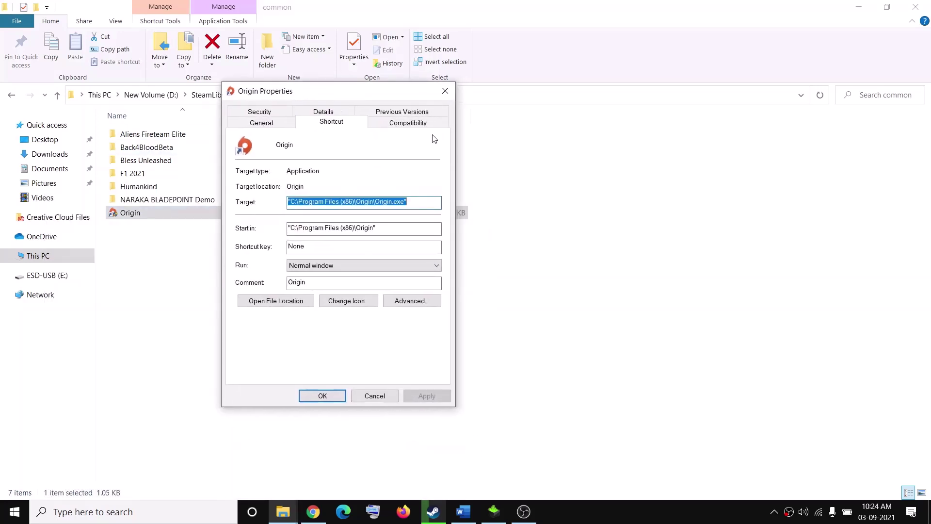
{"action": "left_click", "coordinate": [393, 124]}
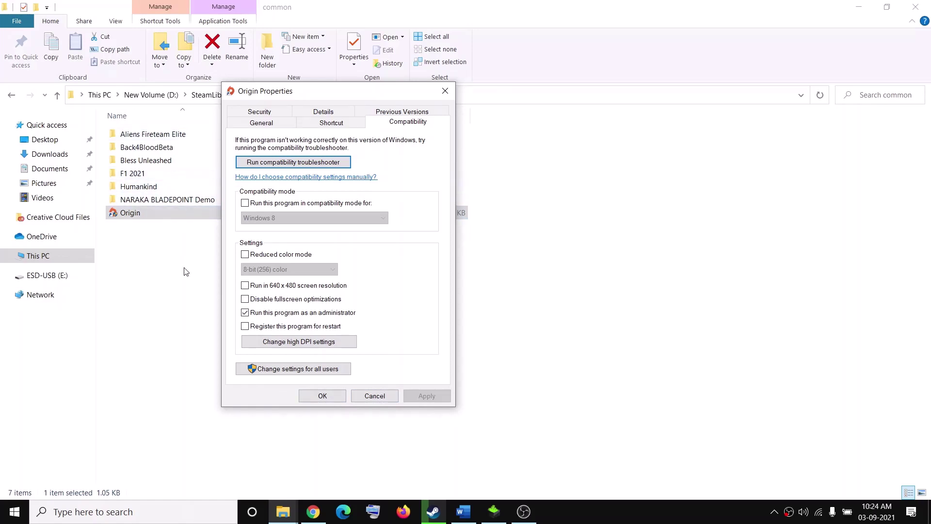
{"action": "left_click", "coordinate": [323, 396]}
{"action": "left_click", "coordinate": [923, 7]}
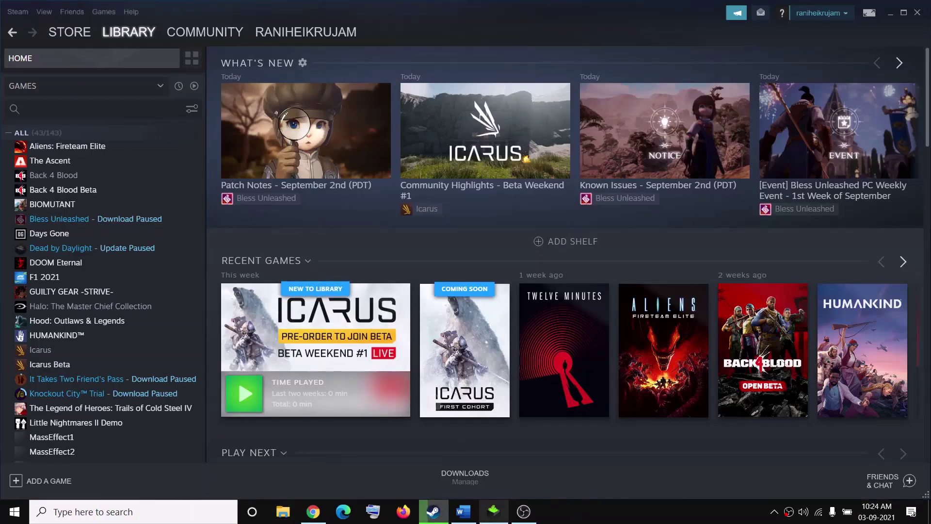
Highlight both lines of Step 8 in the Fix Pathfinder document
{"action": "left_click", "coordinate": [463, 511]}
{"action": "scroll", "coordinate": [348, 316], "scroll_direction": "down", "scroll_amount": 3}
{"action": "scroll", "coordinate": [315, 314], "scroll_direction": "up", "scroll_amount": 2}
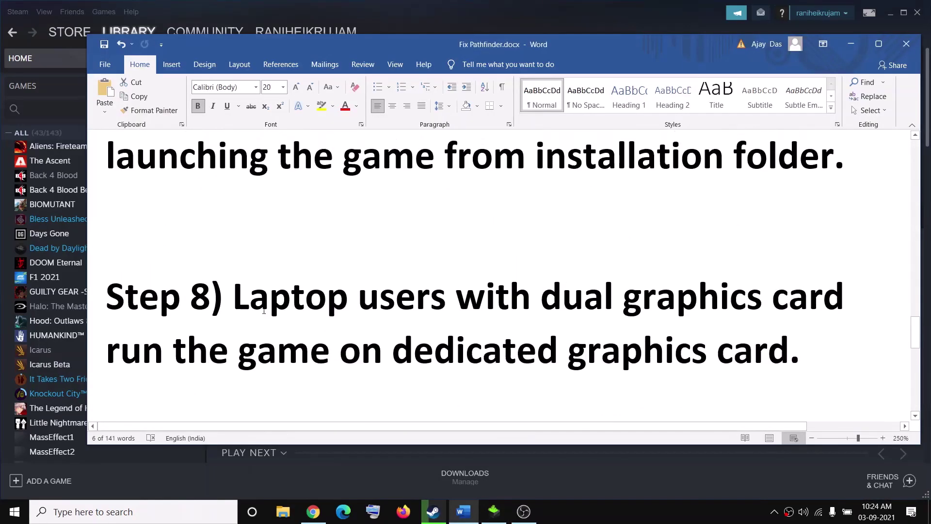
{"action": "left_click_drag", "start_coordinate": [241, 302], "coordinate": [853, 302]}
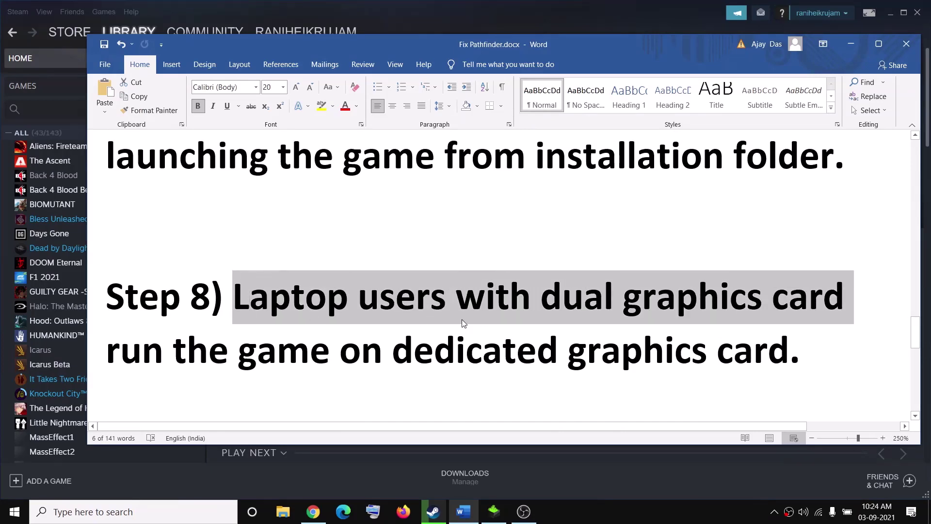
{"action": "left_click_drag", "start_coordinate": [107, 350], "coordinate": [789, 350]}
Search Windows for 'graphics settings' and open the Graphics settings page
{"action": "left_click", "coordinate": [132, 509]}
{"action": "type", "text": "graphi"}
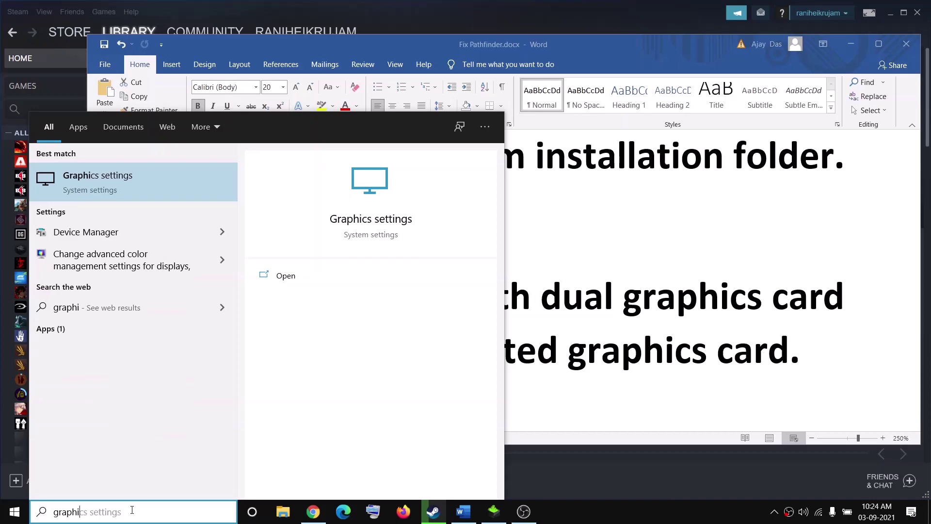
{"action": "key", "text": "Right"}
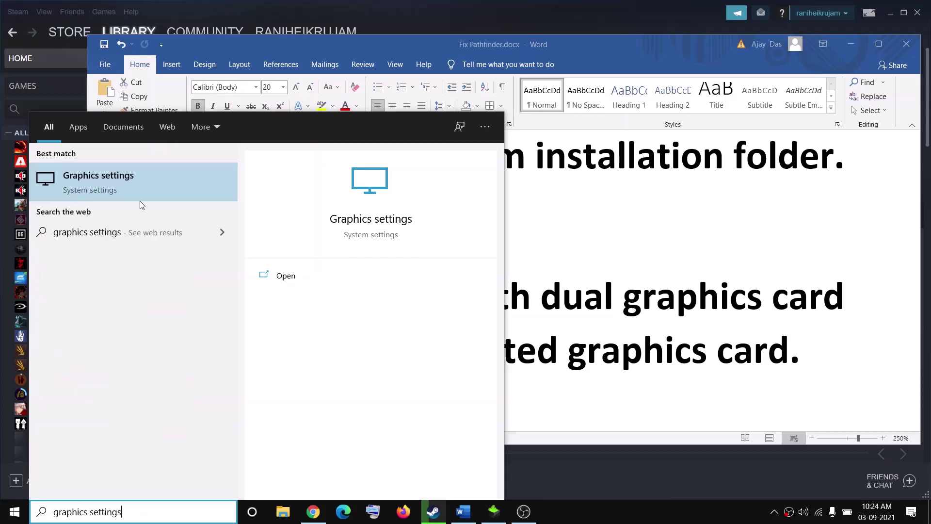
{"action": "left_click", "coordinate": [129, 184]}
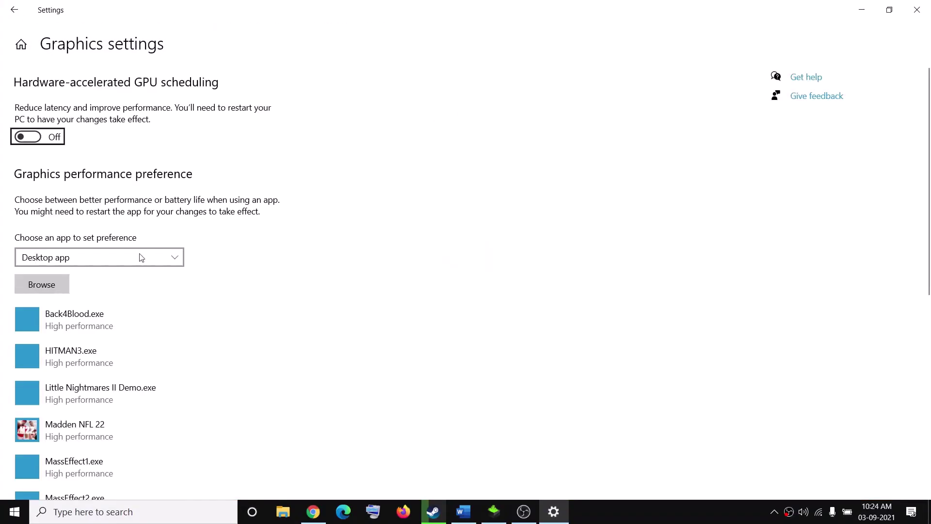
Browse to D:\SteamLibrary\steamapps\common in the app picker, then close it without adding an app
{"action": "left_click", "coordinate": [60, 285]}
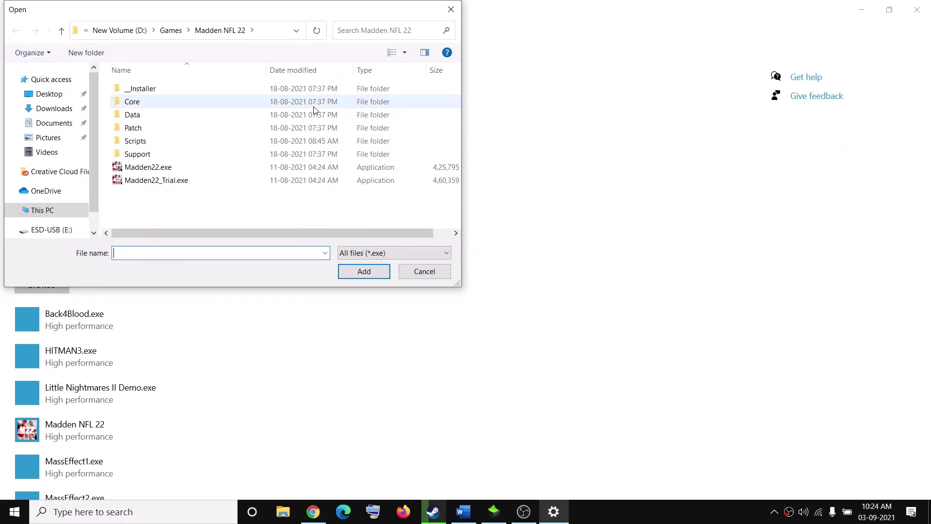
{"action": "left_click", "coordinate": [41, 211]}
{"action": "scroll", "coordinate": [287, 182], "scroll_direction": "down", "scroll_amount": 1}
{"action": "double_click", "coordinate": [287, 182]}
{"action": "scroll", "coordinate": [187, 183], "scroll_direction": "down", "scroll_amount": 4}
{"action": "scroll", "coordinate": [181, 183], "scroll_direction": "down", "scroll_amount": 2}
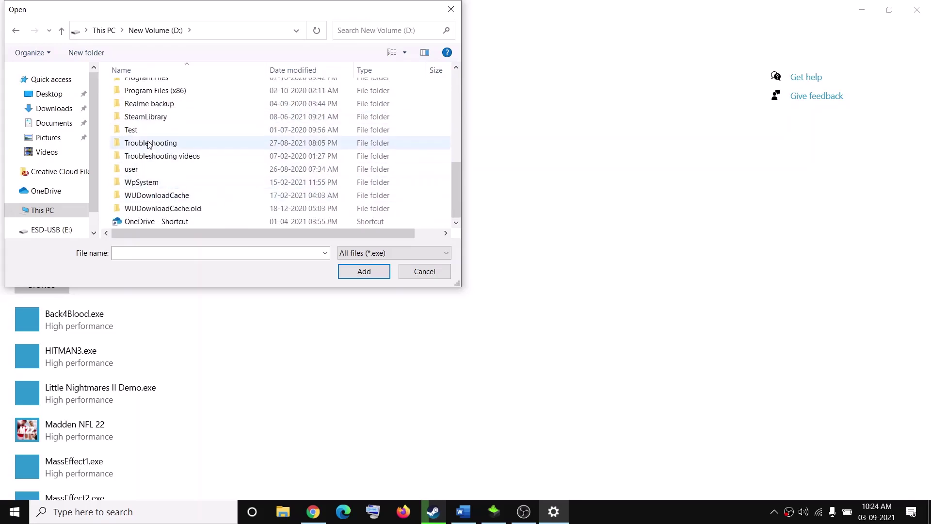
{"action": "double_click", "coordinate": [154, 118]}
{"action": "double_click", "coordinate": [155, 91]}
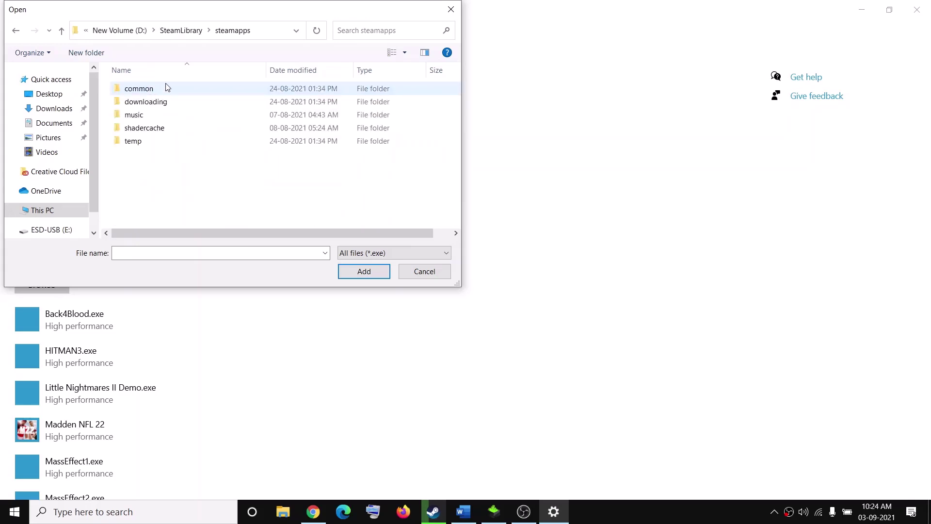
{"action": "double_click", "coordinate": [175, 90]}
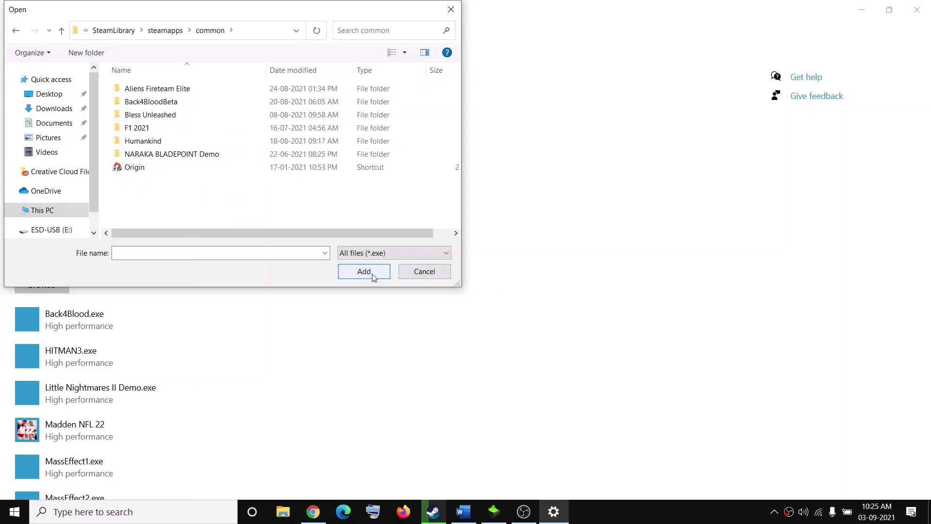
{"action": "left_click", "coordinate": [451, 9]}
Save Back4Blood.exe with High performance on the GTX 1050, then highlight Step 9 in the guide
{"action": "left_click", "coordinate": [81, 313]}
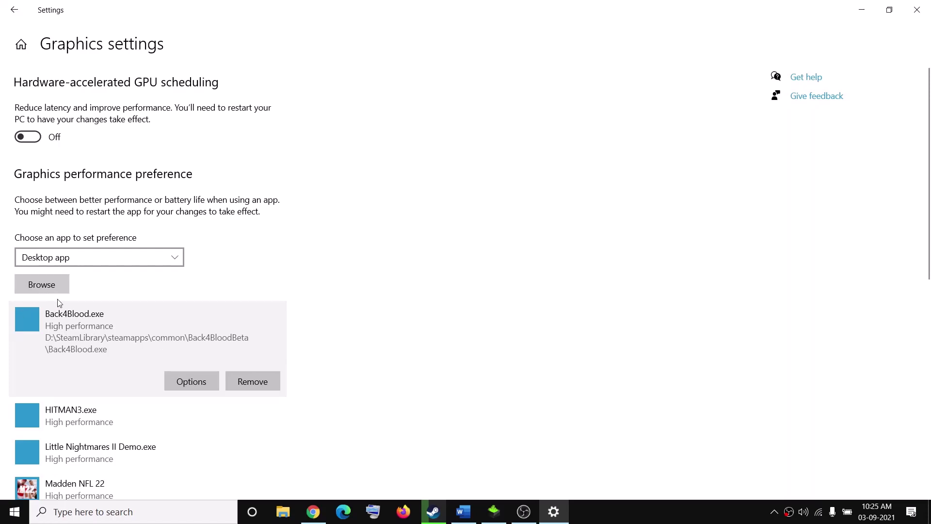
{"action": "left_click", "coordinate": [193, 379]}
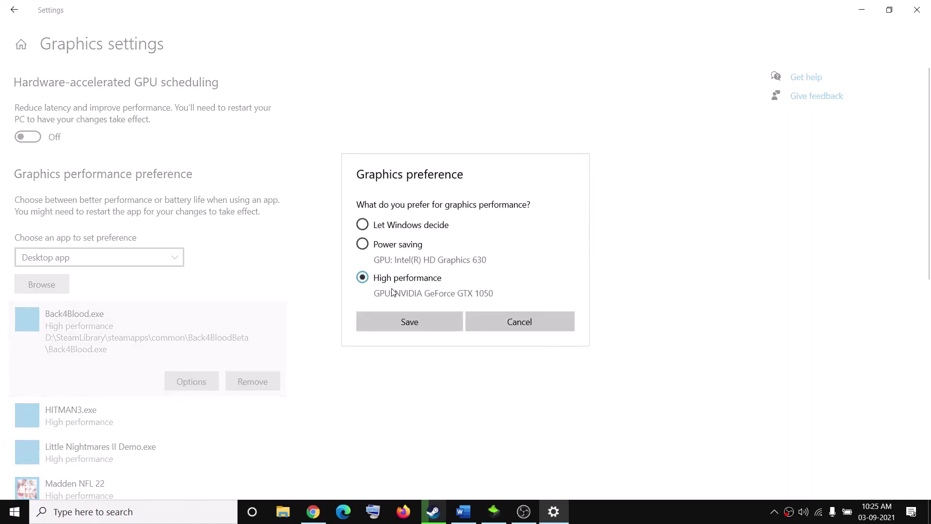
{"action": "left_click", "coordinate": [410, 321]}
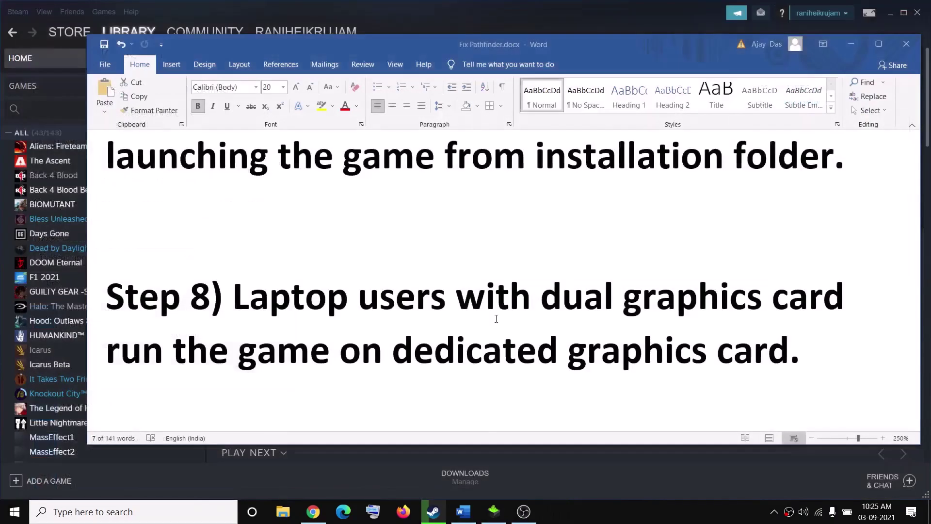
{"action": "scroll", "coordinate": [371, 354], "scroll_direction": "down", "scroll_amount": 5}
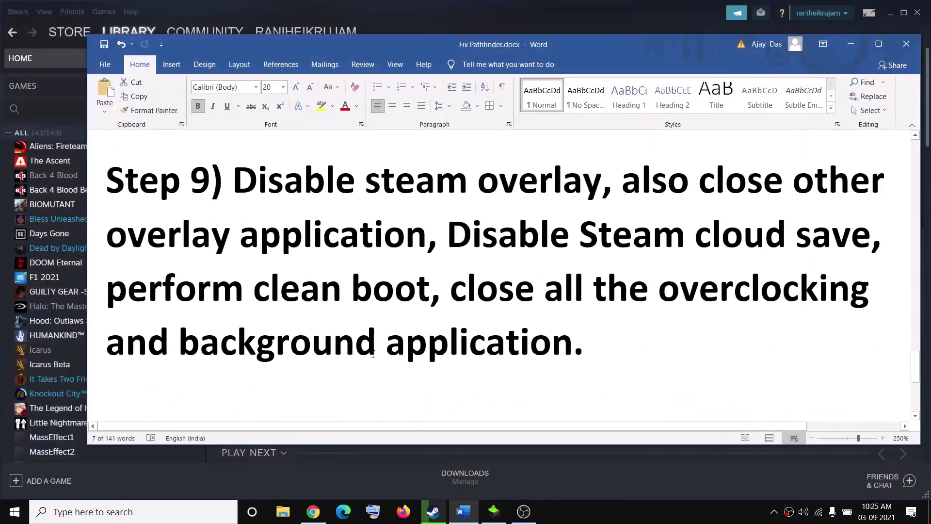
{"action": "scroll", "coordinate": [370, 351], "scroll_direction": "up", "scroll_amount": 2}
{"action": "left_click_drag", "start_coordinate": [286, 271], "coordinate": [553, 271]}
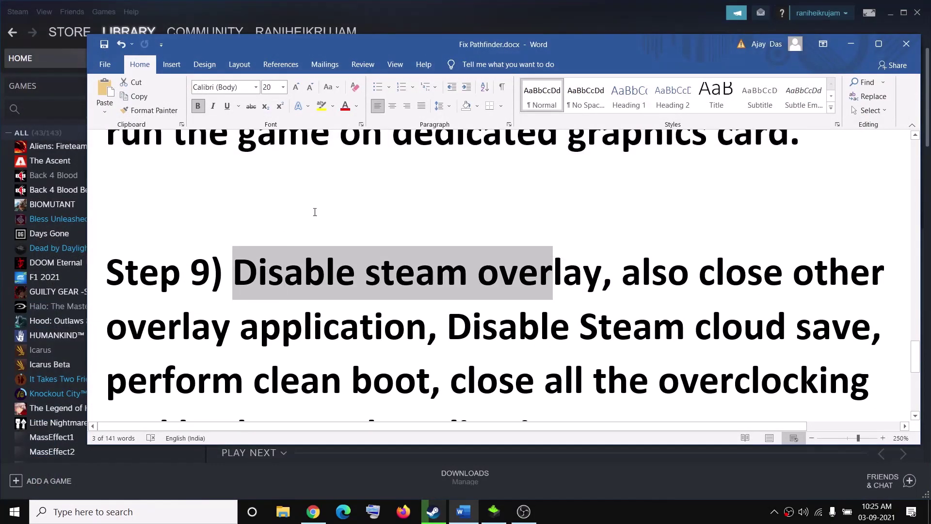